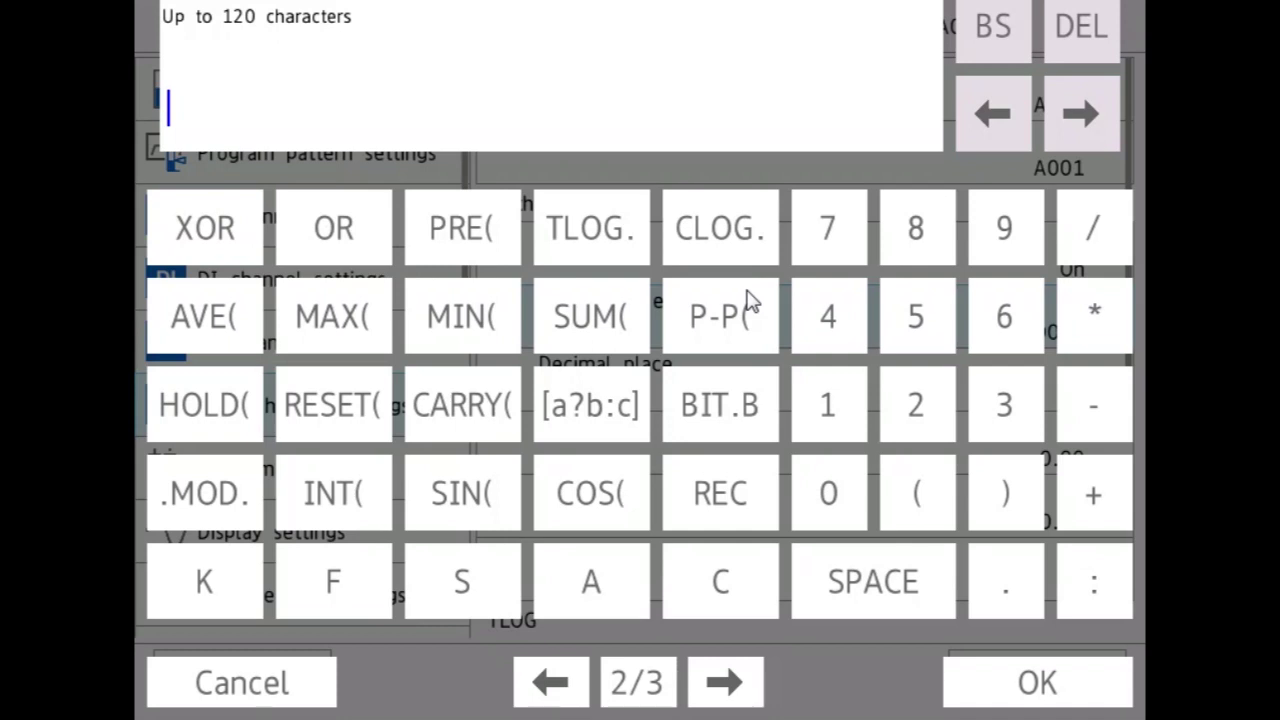
Enter the expression TLOG.SUM(1)
click(613, 230)
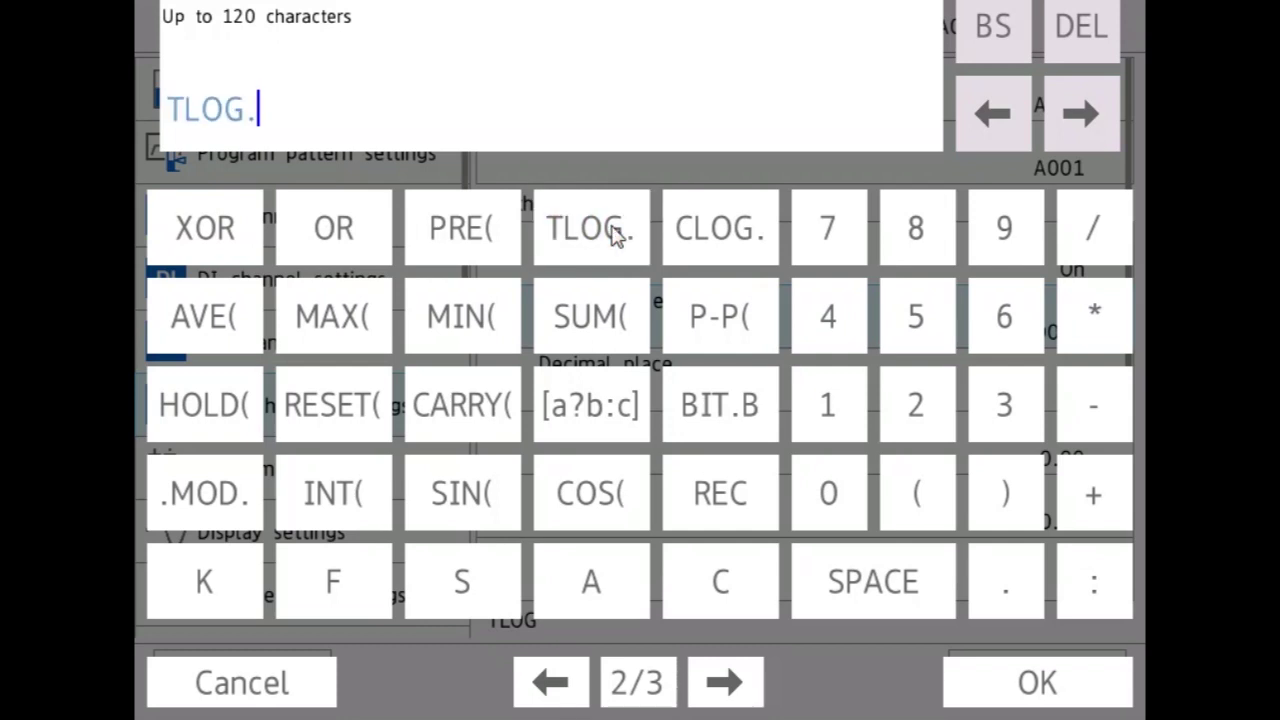
click(610, 312)
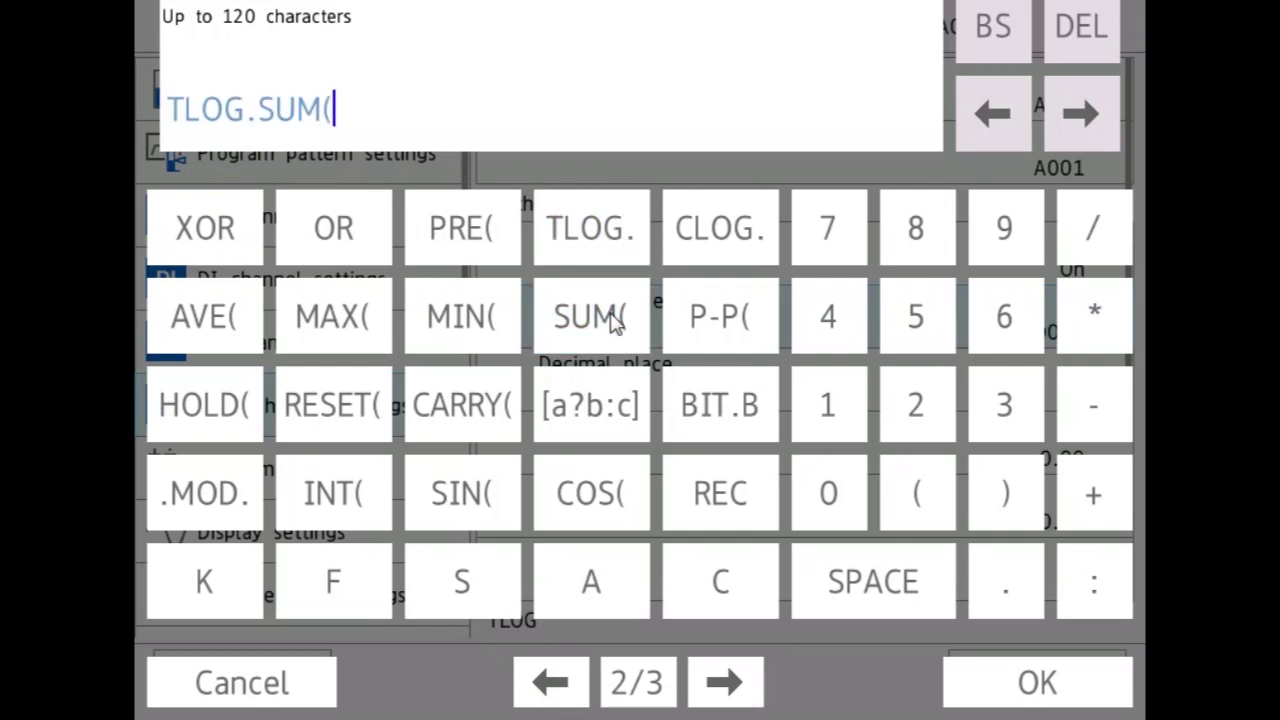
click(841, 403)
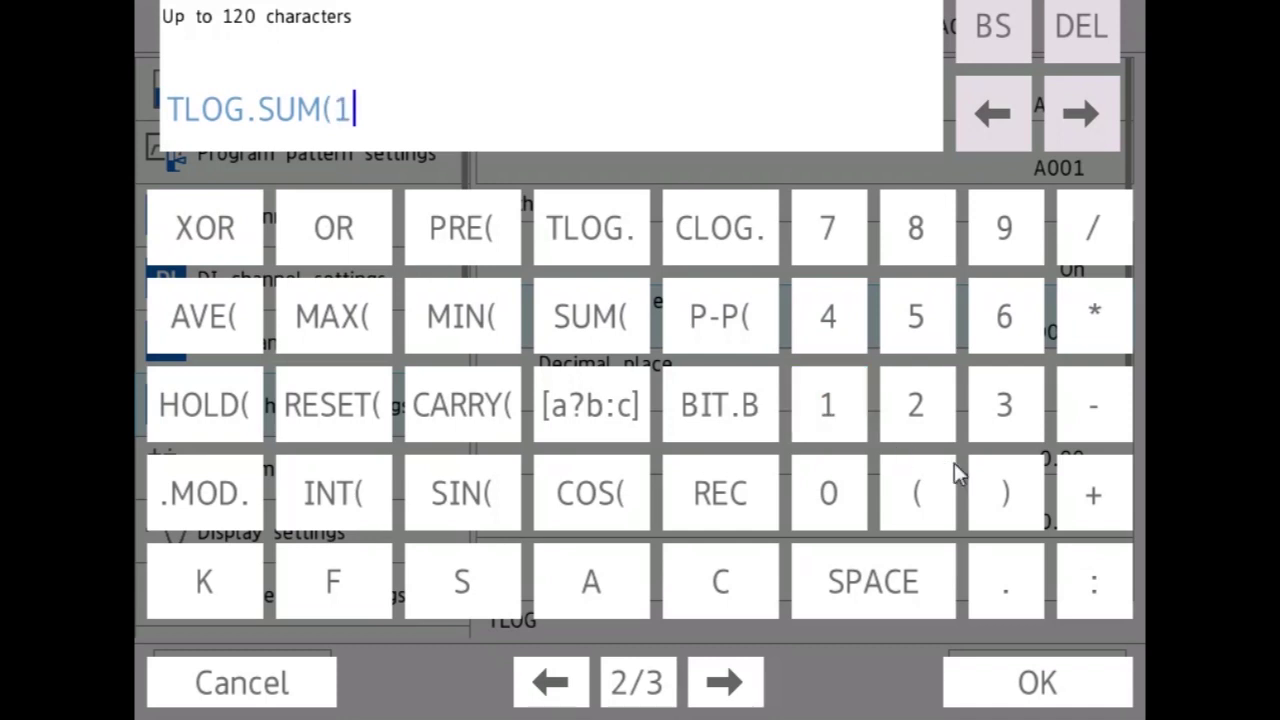
click(1000, 497)
Erase SUM(1), try TLOG.AVE( instead, then trim it back
click(1007, 37)
click(1007, 37)
click(1007, 37)
click(1007, 37)
click(1007, 37)
click(1007, 37)
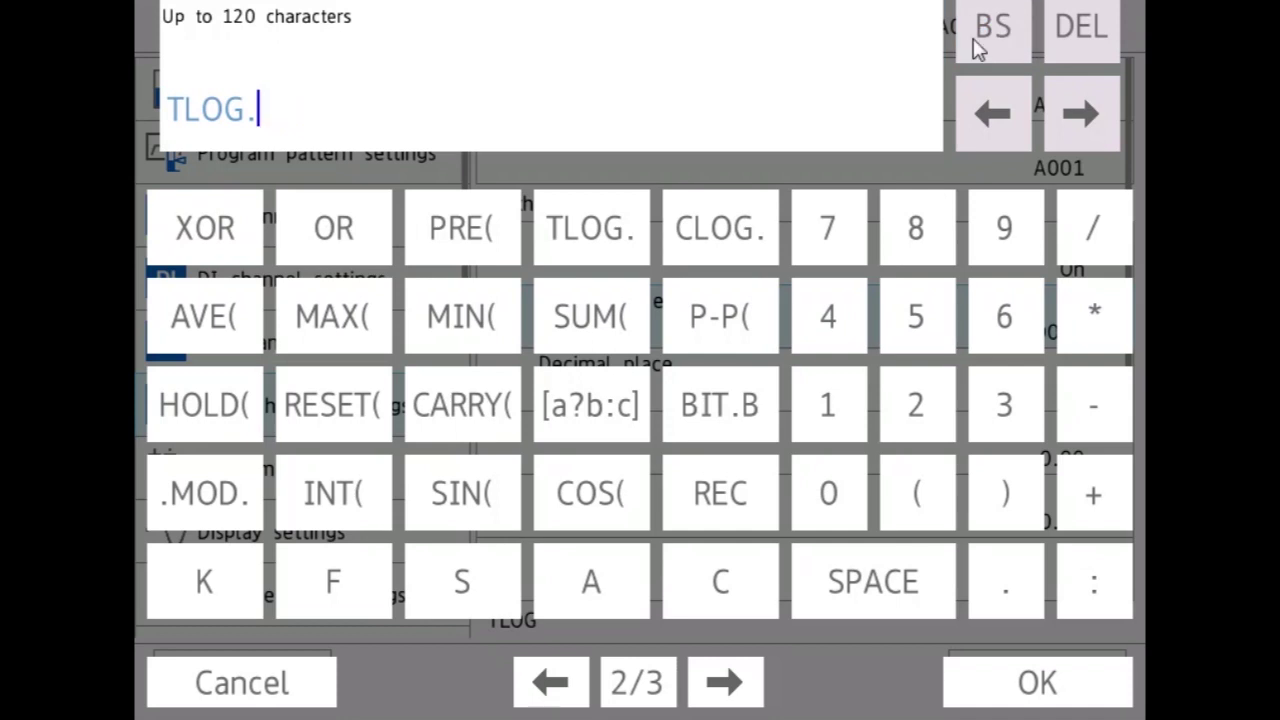
click(220, 335)
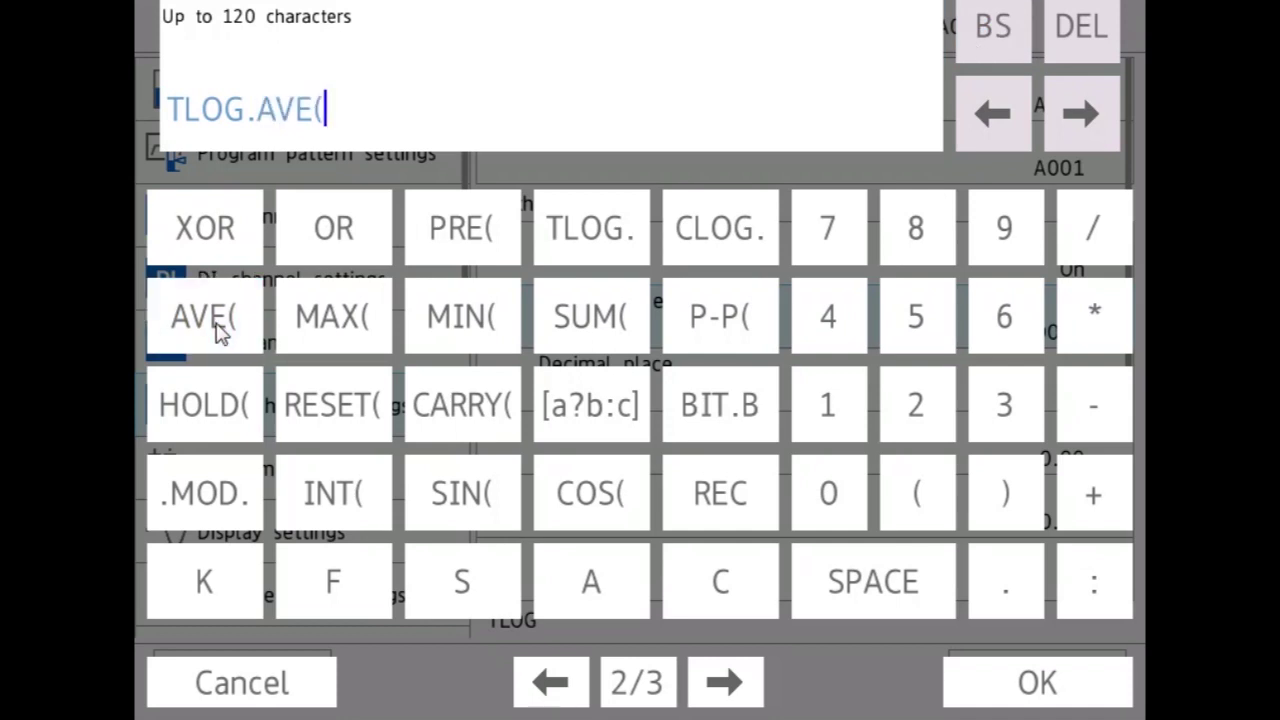
click(978, 35)
click(985, 42)
Try the MAX( function after TLOG., then erase back to TLOG
click(352, 340)
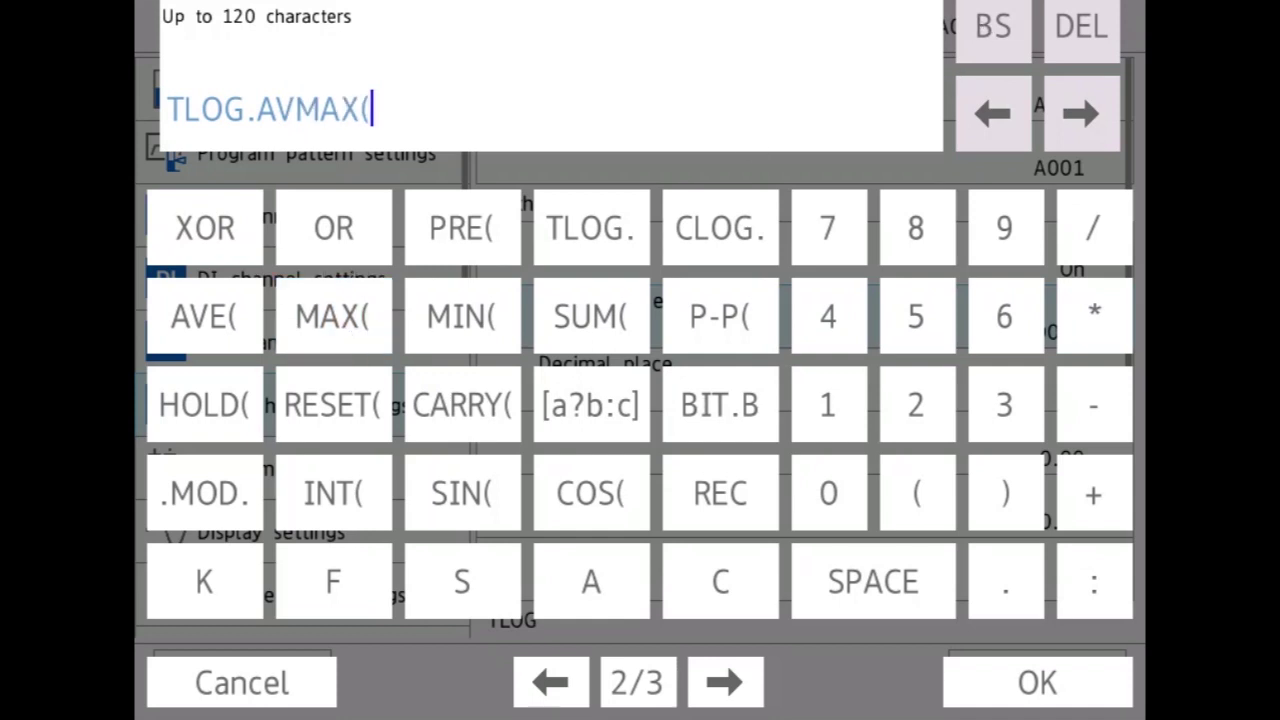
click(998, 32)
click(998, 32)
click(998, 32)
click(998, 32)
click(998, 32)
click(998, 32)
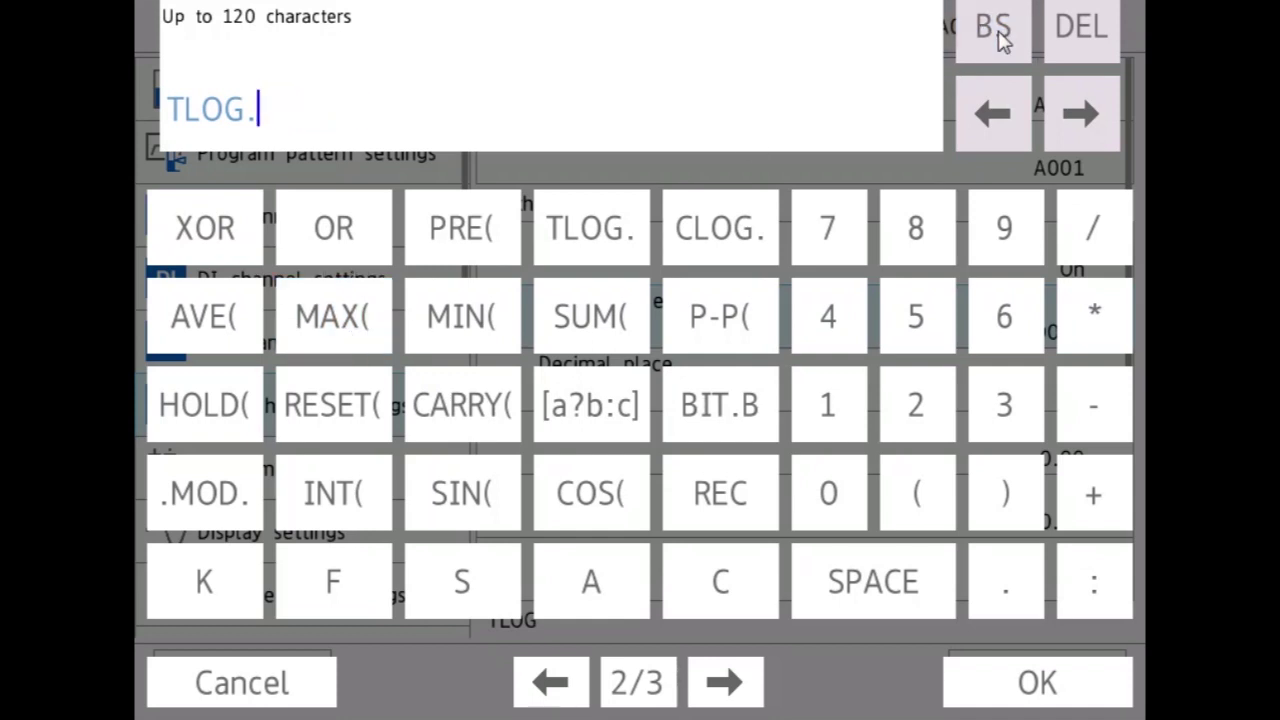
click(352, 318)
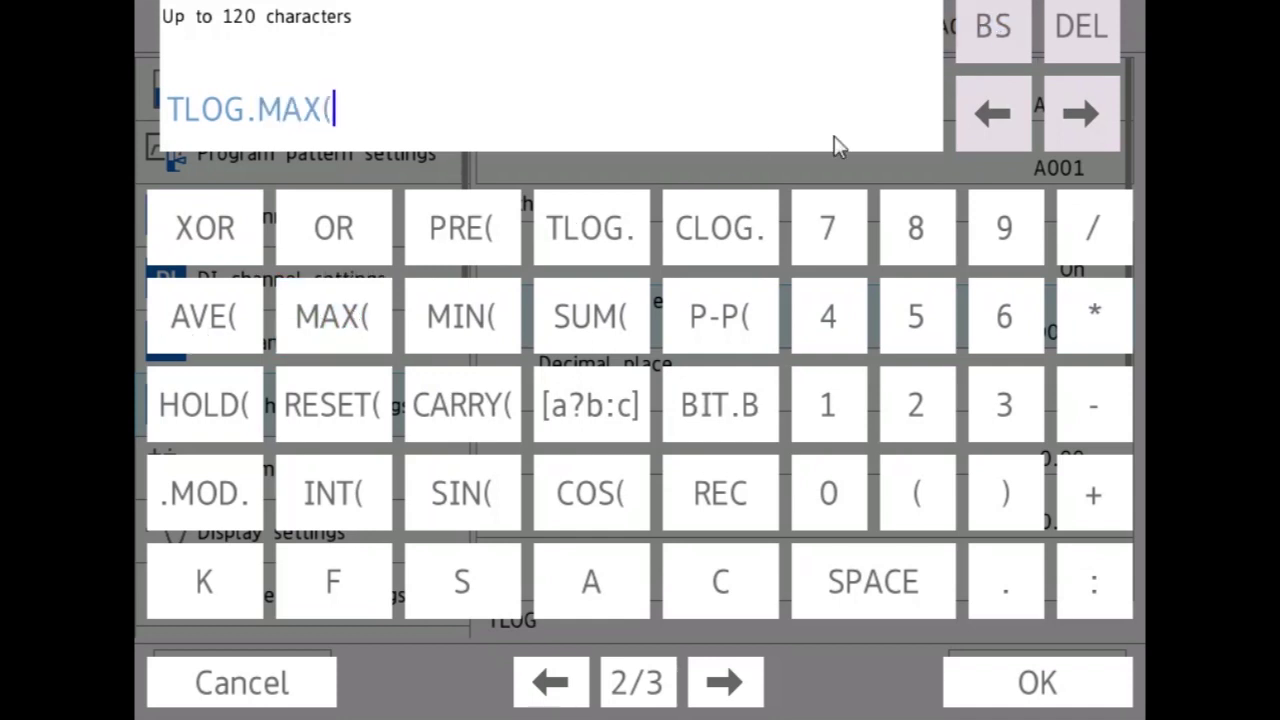
click(985, 40)
click(985, 40)
click(985, 40)
click(985, 40)
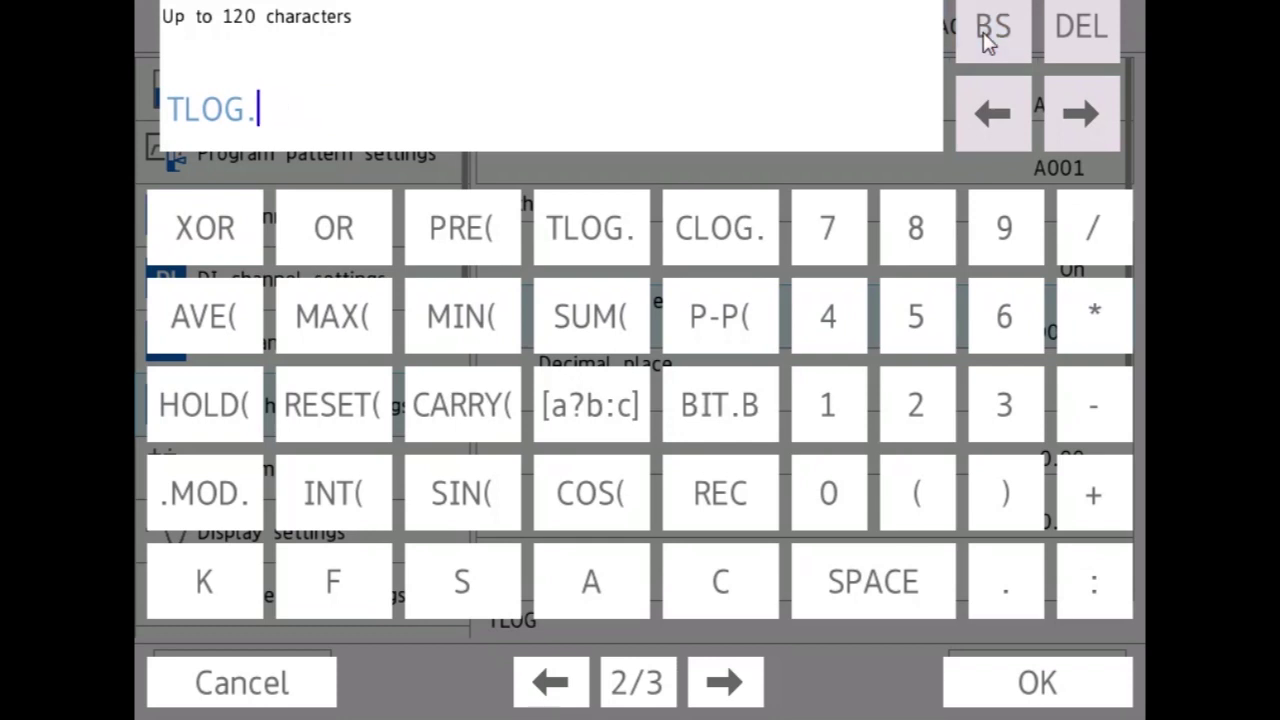
Try TLOG.P-P(, clear the field, and start a CLOG. expression
click(730, 316)
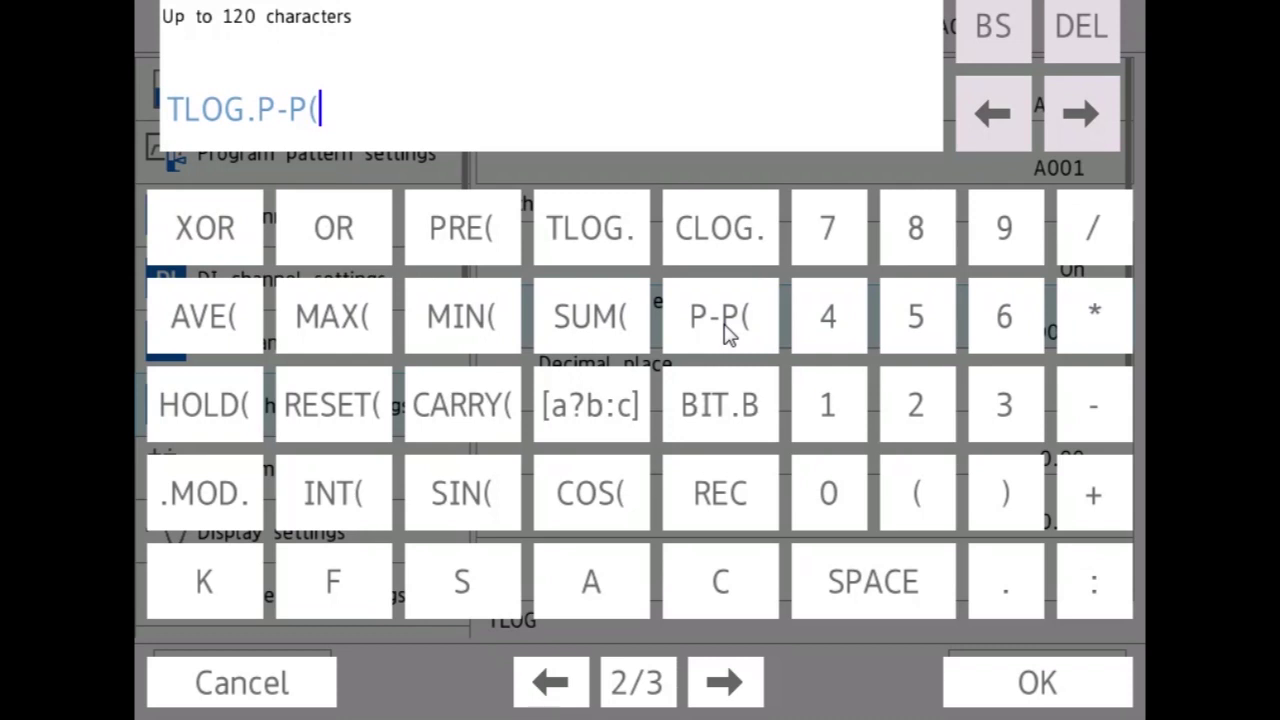
click(997, 38)
triple_click(997, 38)
triple_click(997, 38)
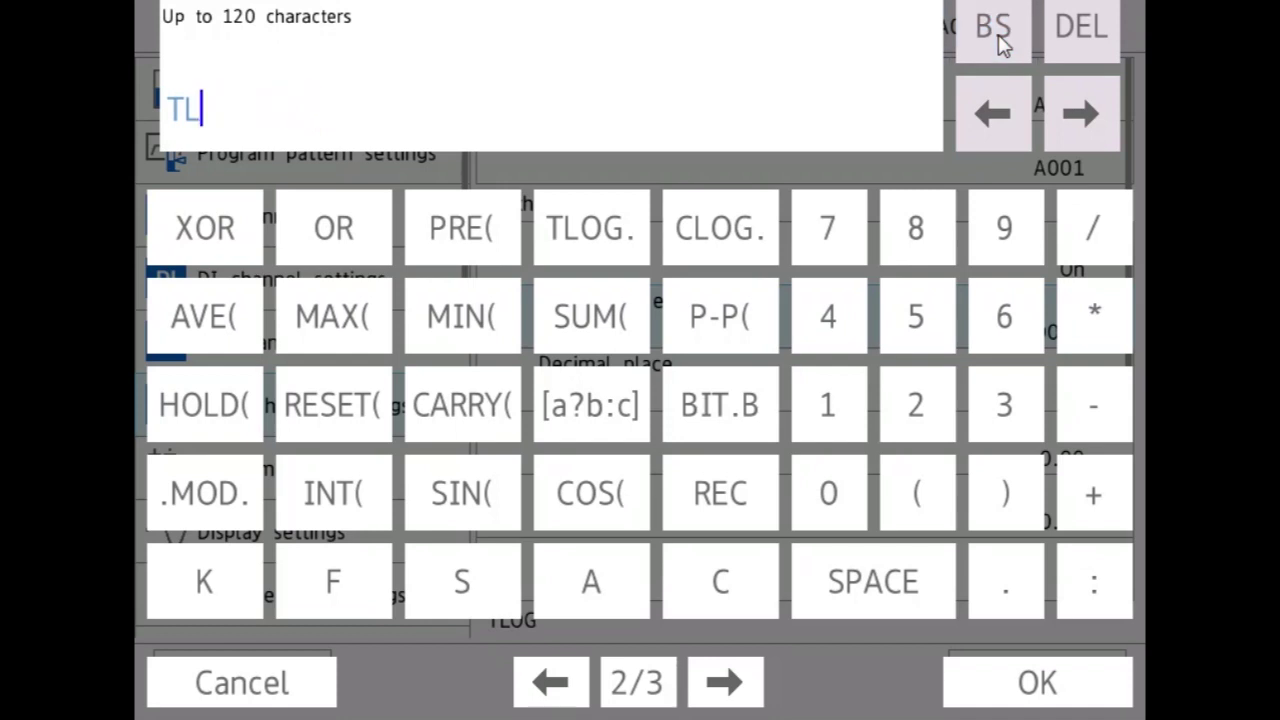
double_click(997, 38)
click(727, 238)
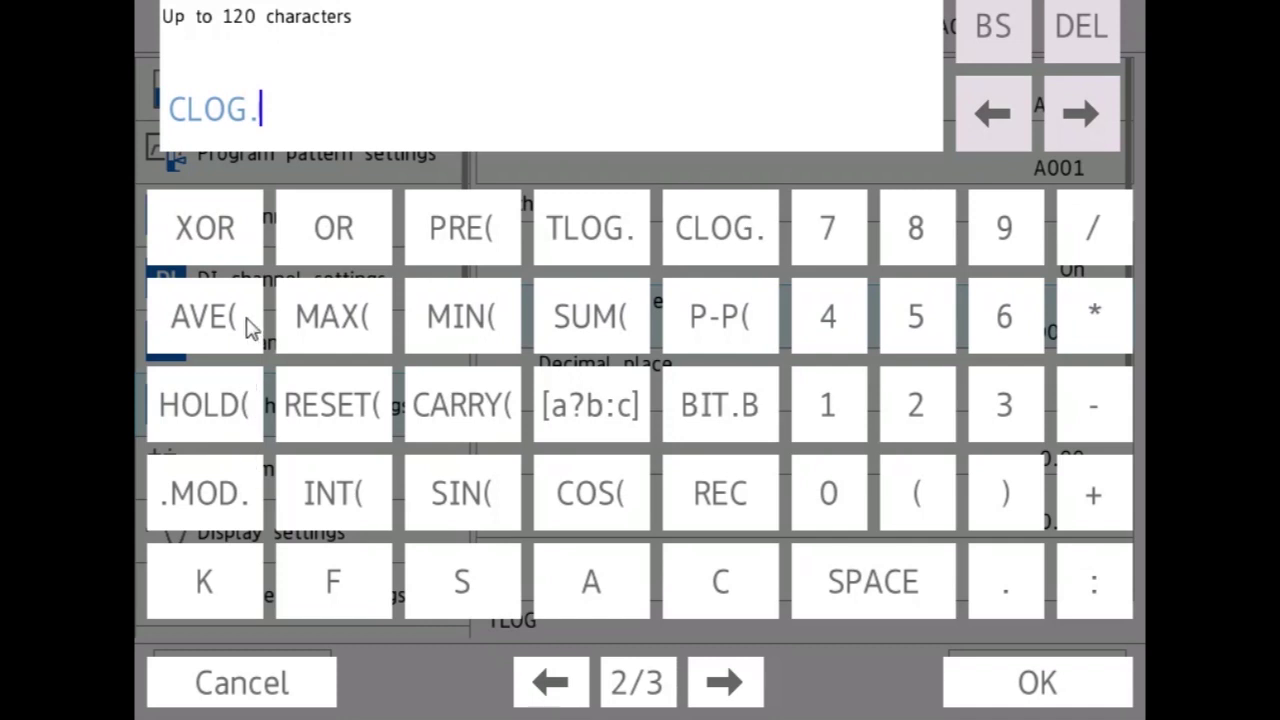
Enter the expression CLOG.SUM(1.3.5) summing channels 1, 3 and 5
click(582, 312)
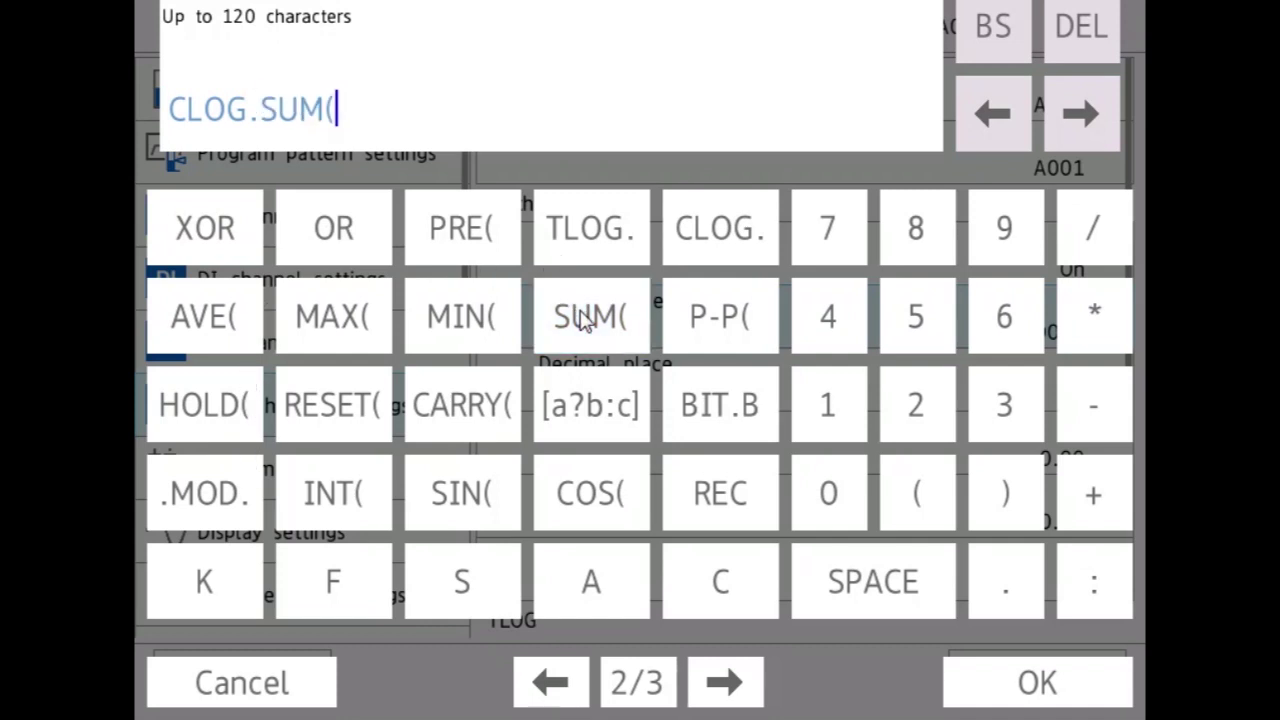
click(838, 414)
click(1027, 598)
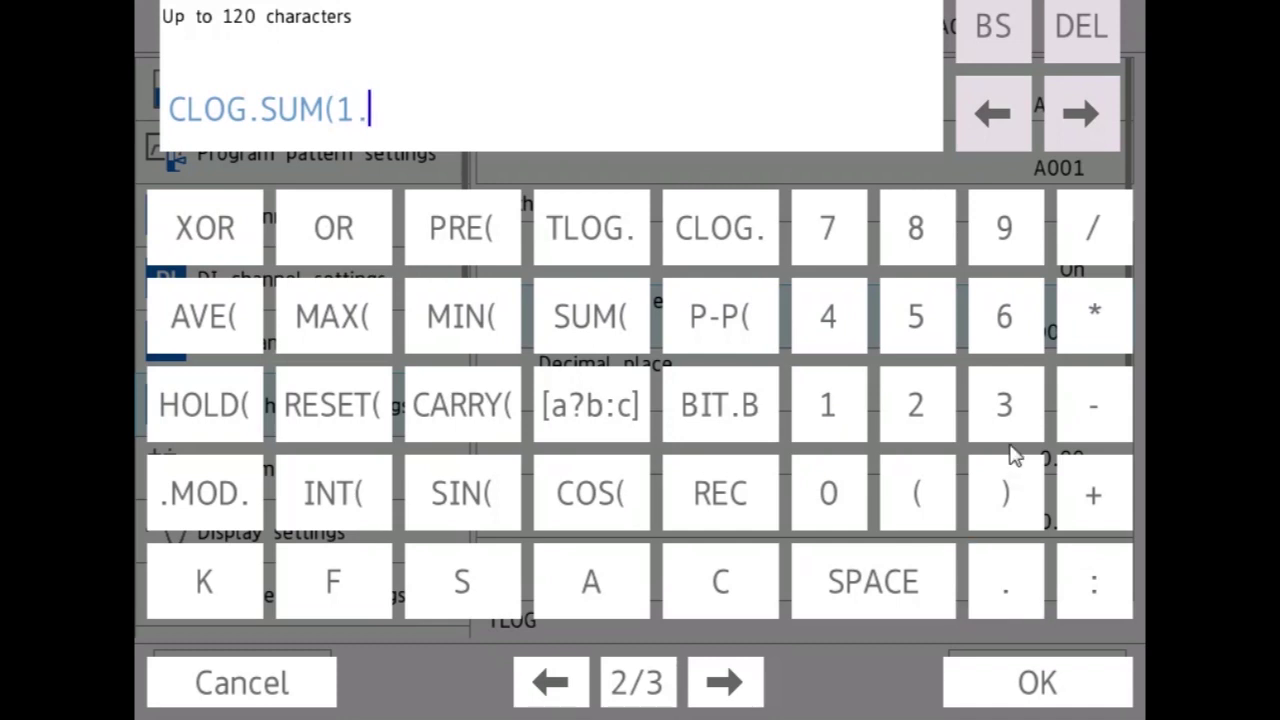
click(1006, 409)
click(1006, 605)
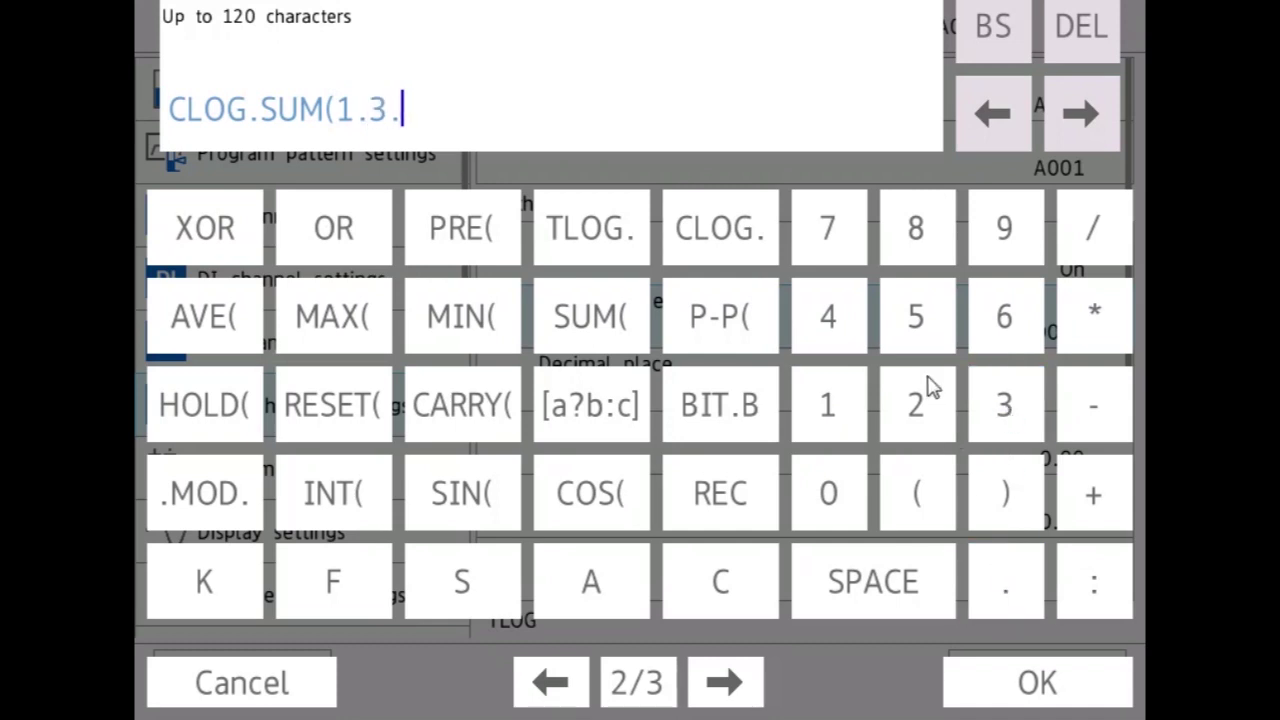
click(920, 328)
click(1020, 494)
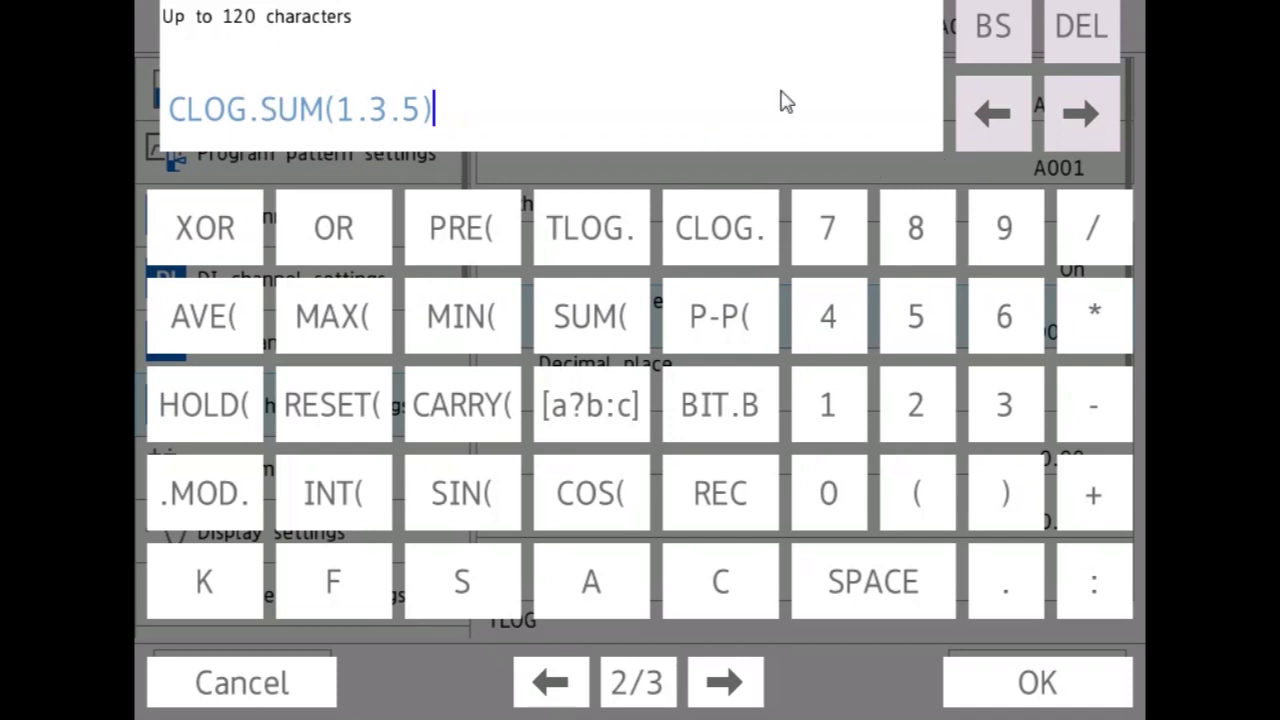
Change the channel list to the range 1-10, giving CLOG.SUM(1-10)
click(1003, 50)
click(1003, 50)
click(1003, 50)
click(1003, 50)
click(1003, 50)
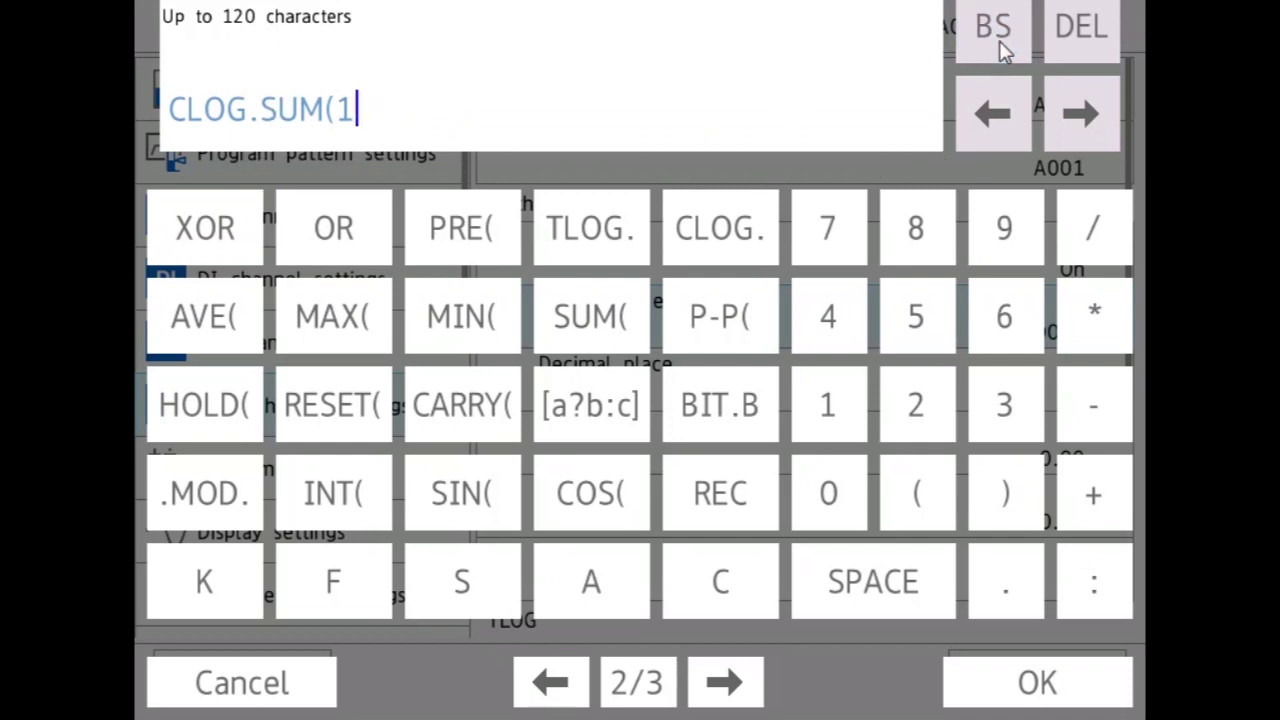
click(1092, 416)
click(838, 410)
click(850, 508)
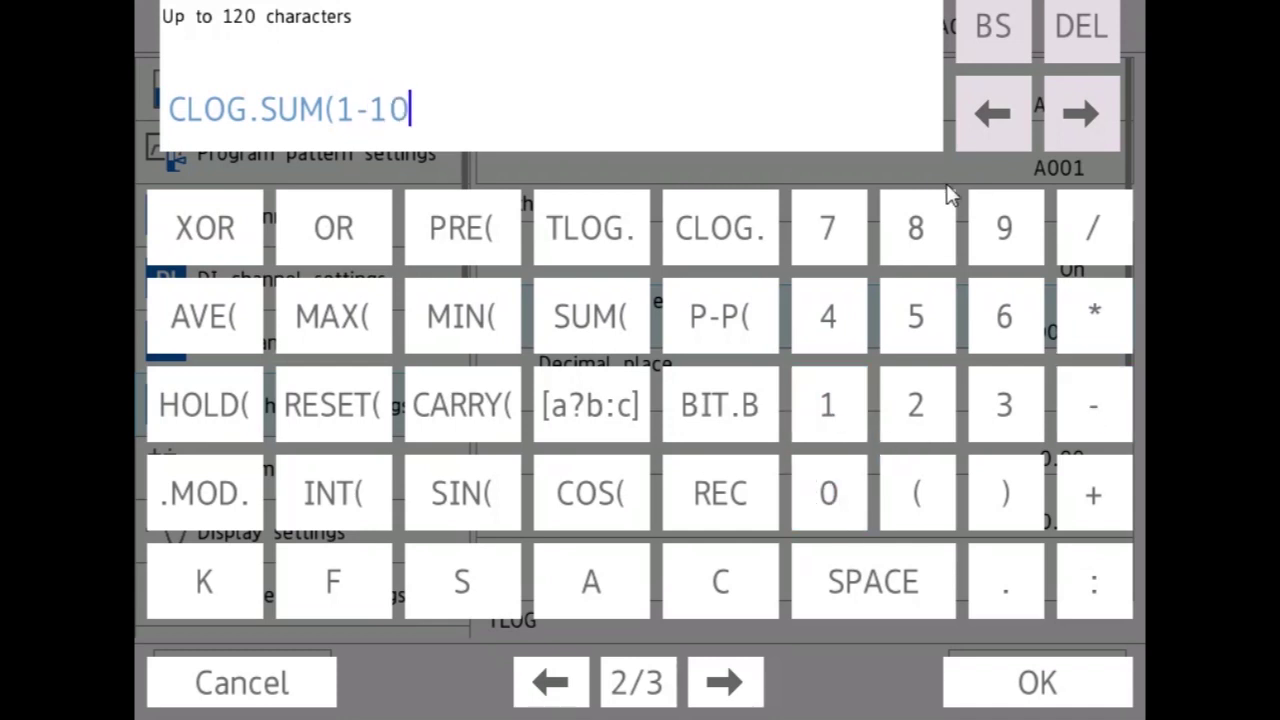
click(1007, 510)
Erase the CLOG.SUM(1-10) expression from the field
click(1011, 34)
click(1011, 34)
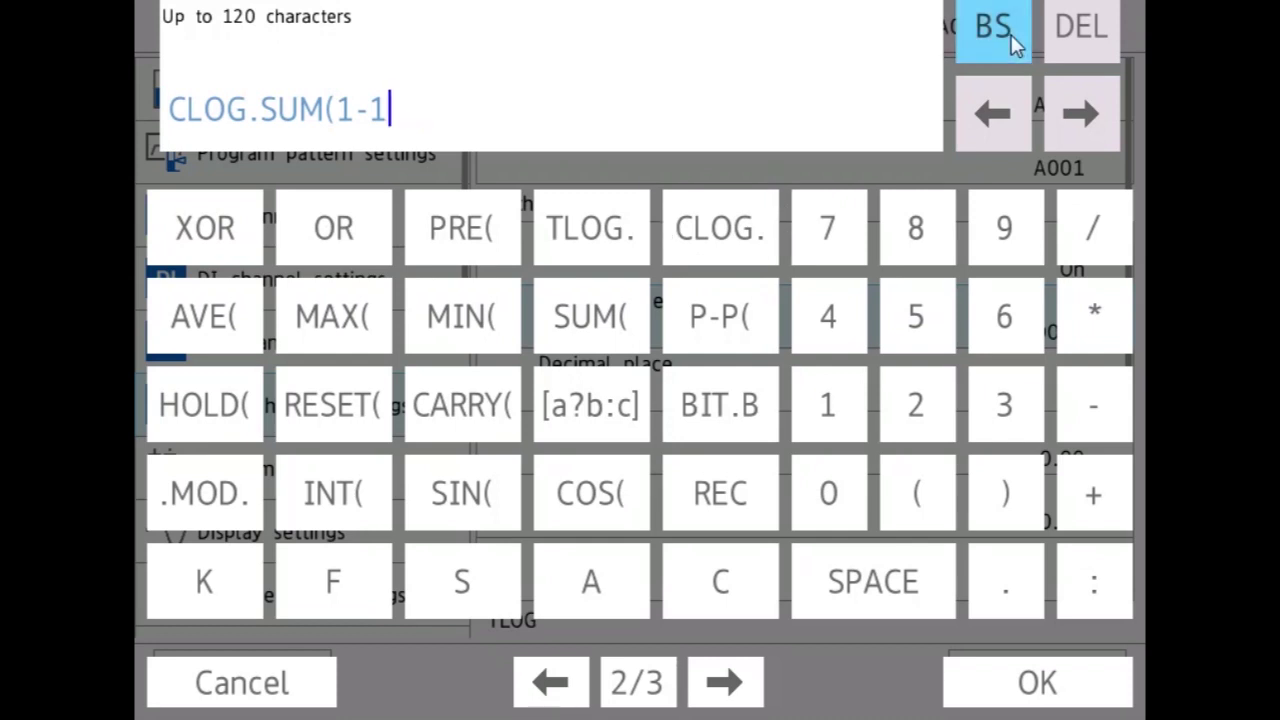
click(1011, 34)
click(1011, 34)
click(1011, 34)
click(1011, 34)
click(1011, 34)
click(1011, 34)
click(1011, 34)
click(1011, 34)
click(1011, 34)
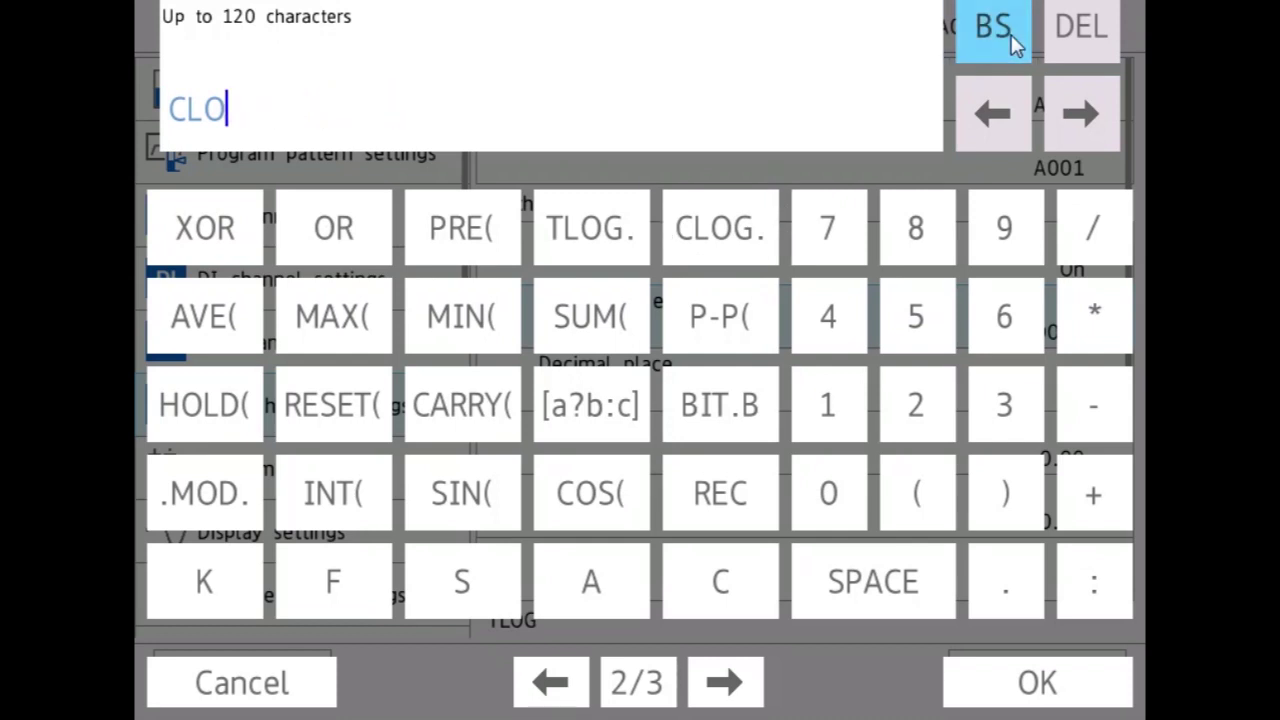
click(1011, 34)
click(1011, 34)
click(1011, 34)
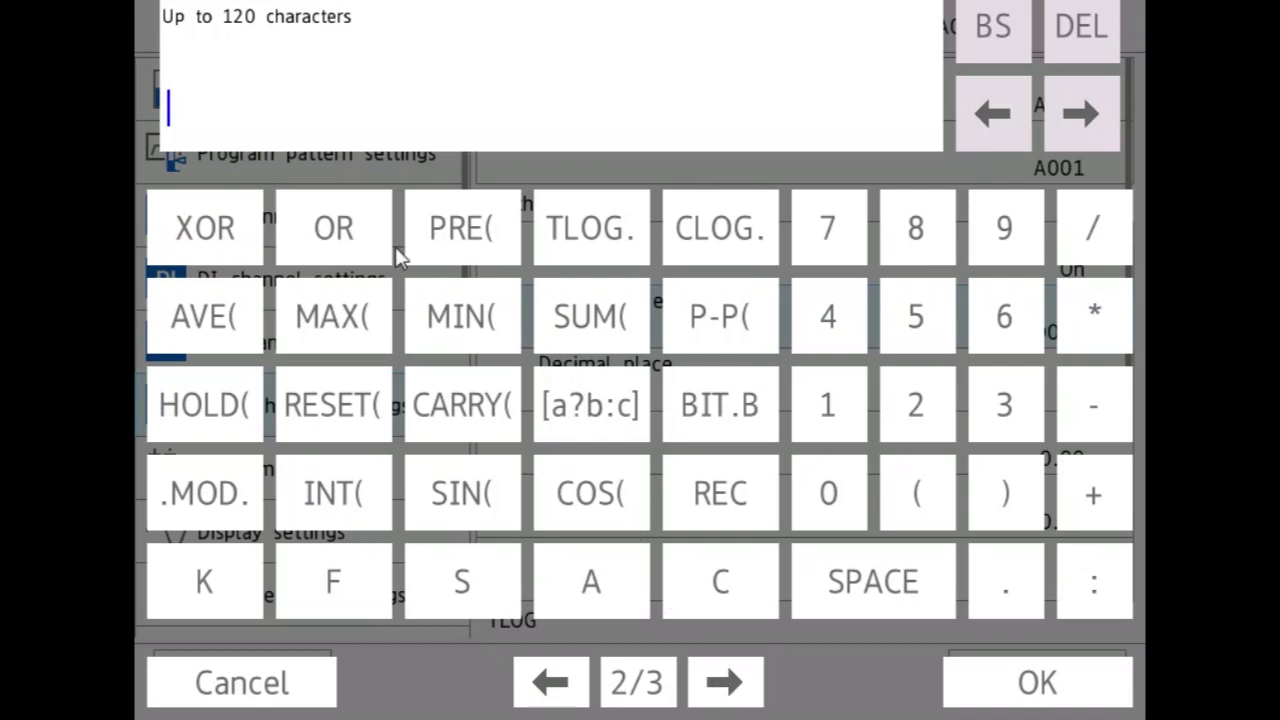
Enter PRE(2), then edit it to PRE(1):
click(460, 226)
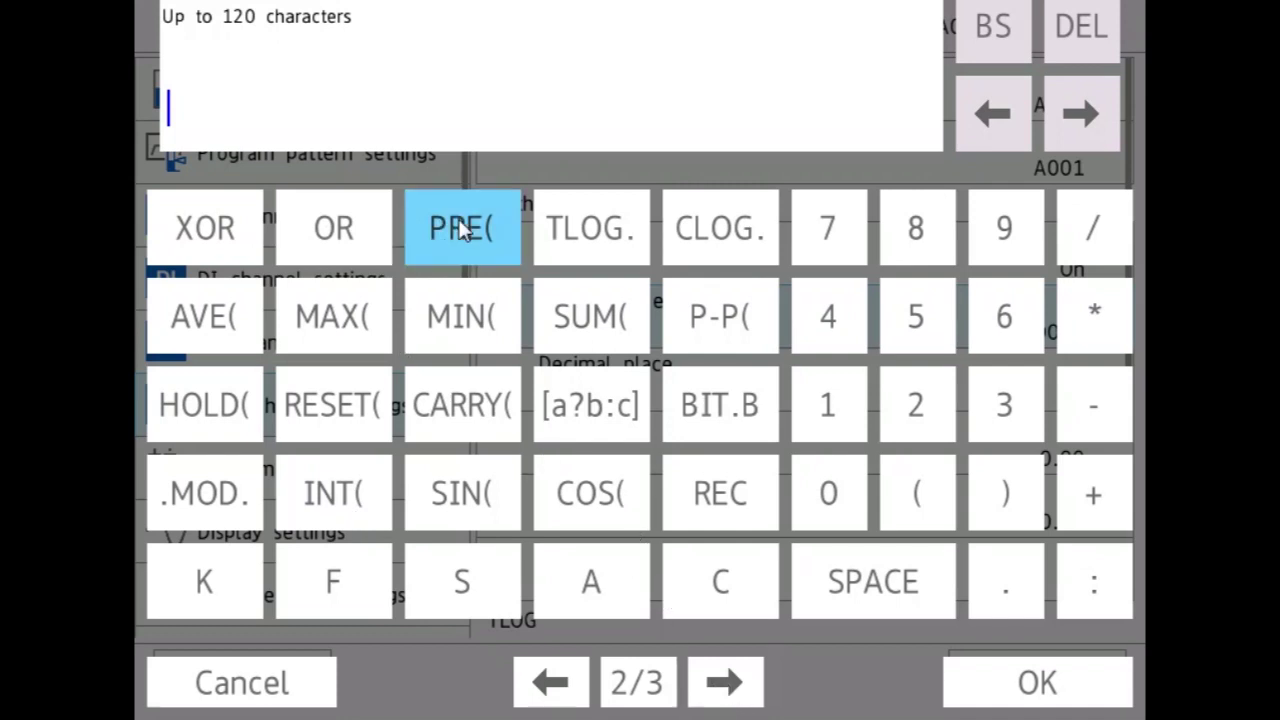
click(937, 406)
click(1022, 487)
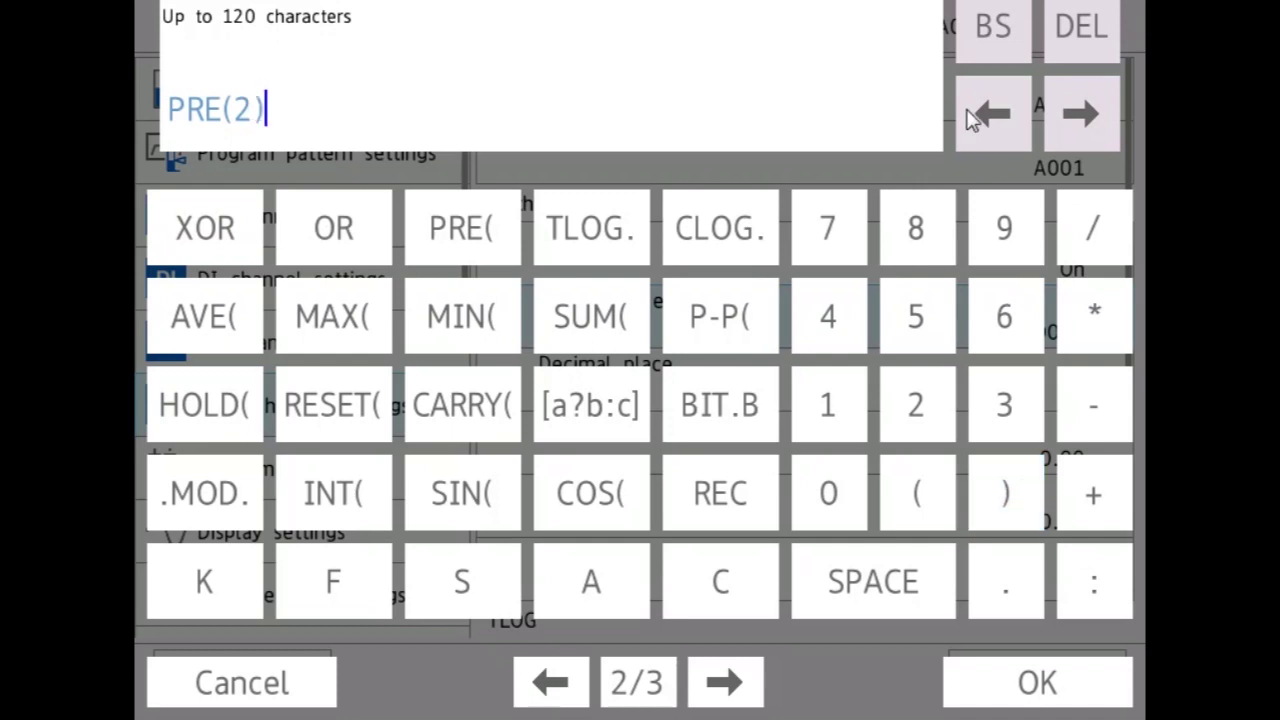
click(990, 30)
click(990, 30)
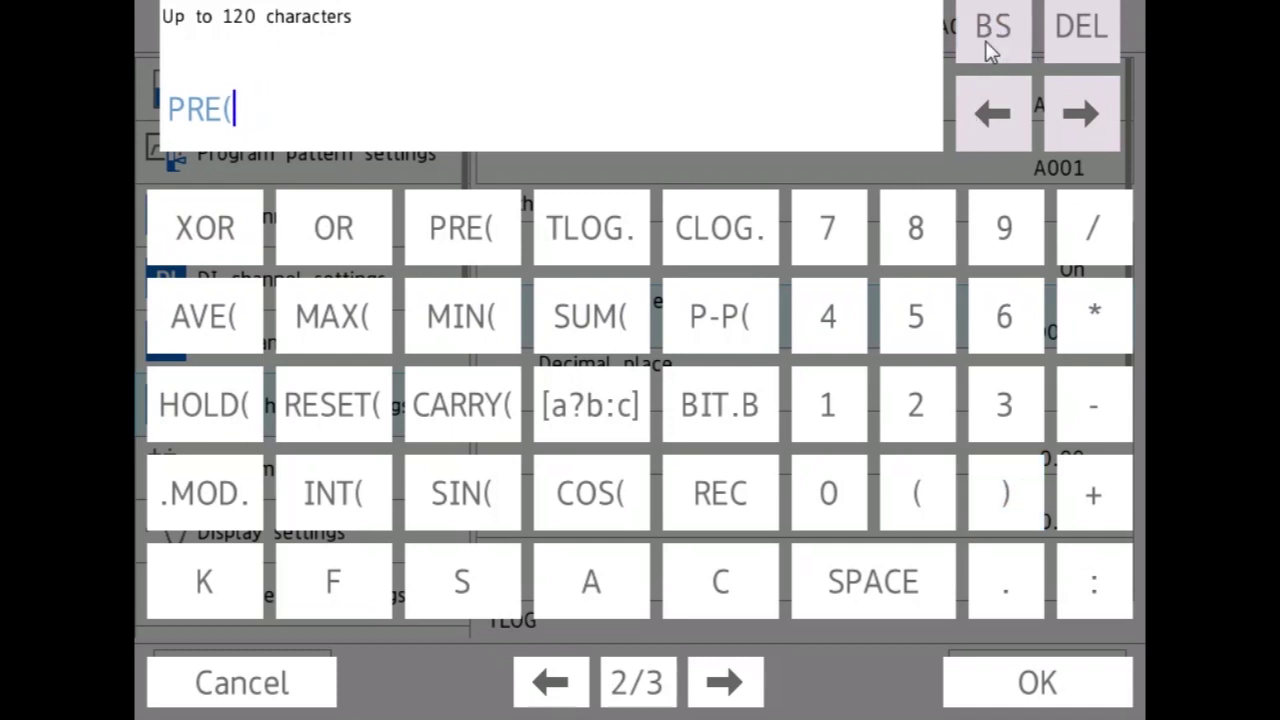
click(840, 425)
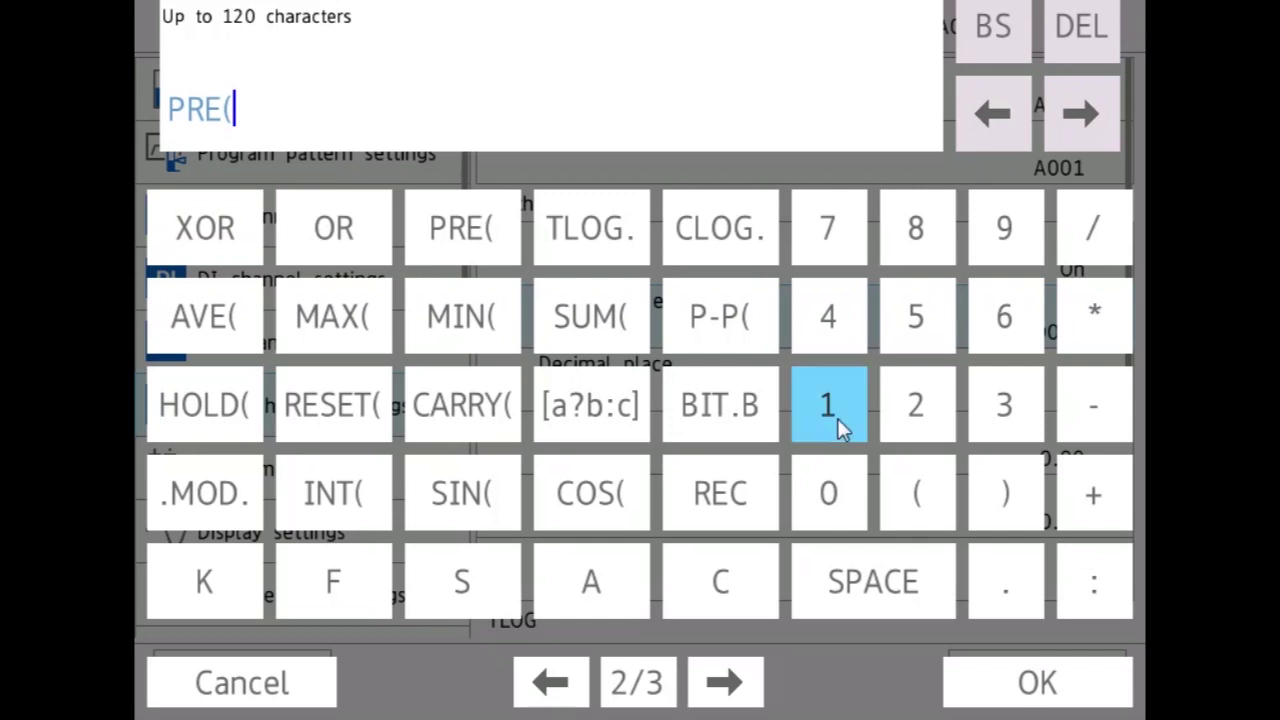
click(978, 493)
click(1113, 596)
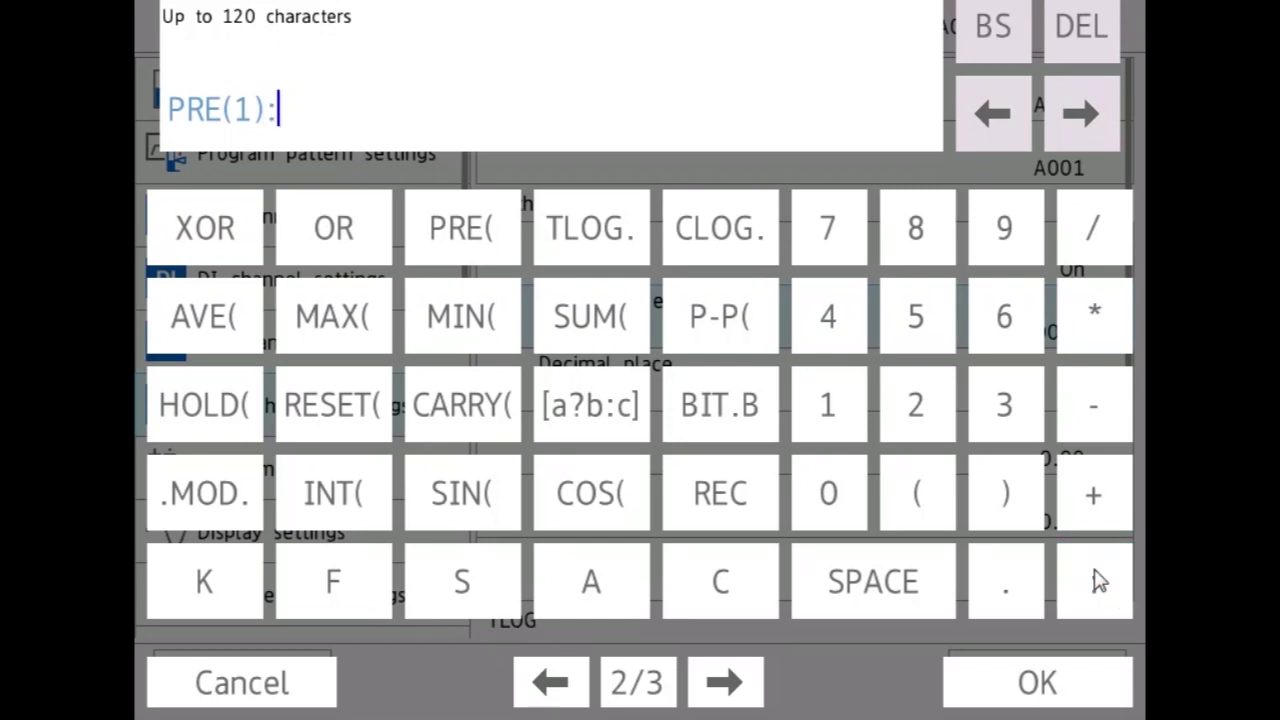
Erase PRE(1): and start a HOLD( expression
click(1008, 28)
click(1008, 28)
click(1008, 28)
click(1008, 28)
click(1008, 28)
click(1008, 28)
click(1008, 28)
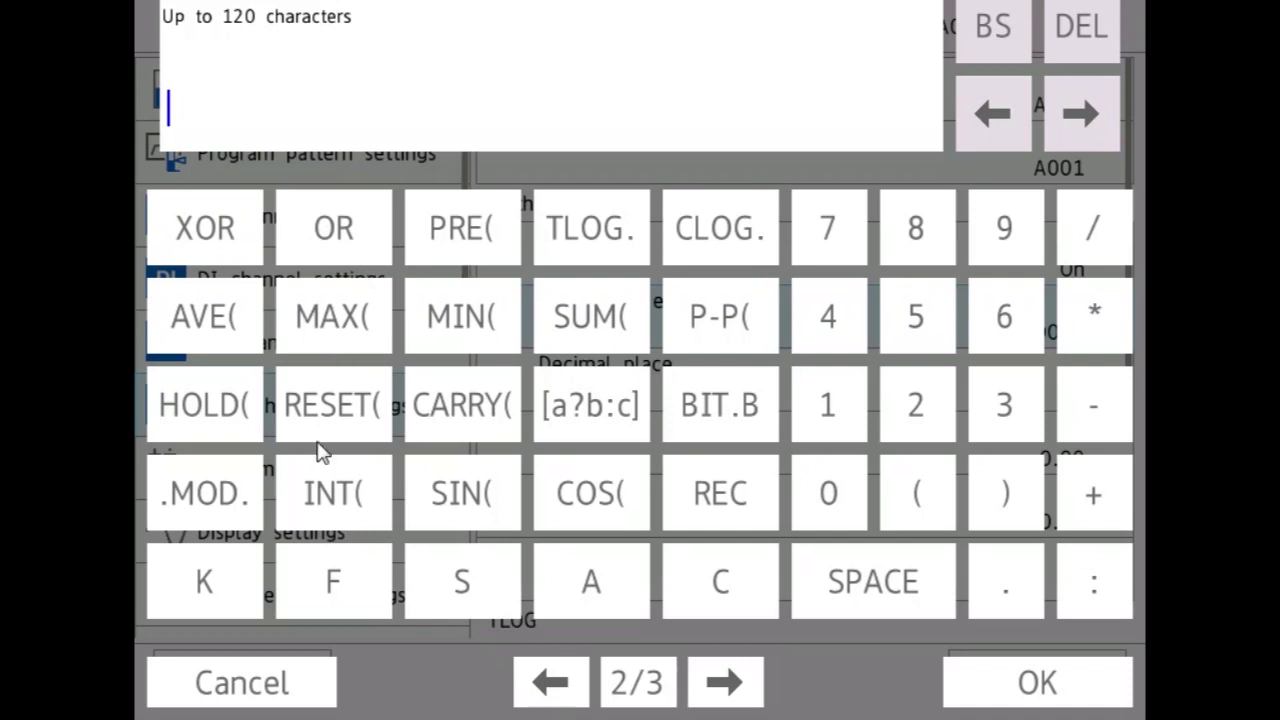
click(243, 420)
Complete the expression HOLD(1):2
click(823, 406)
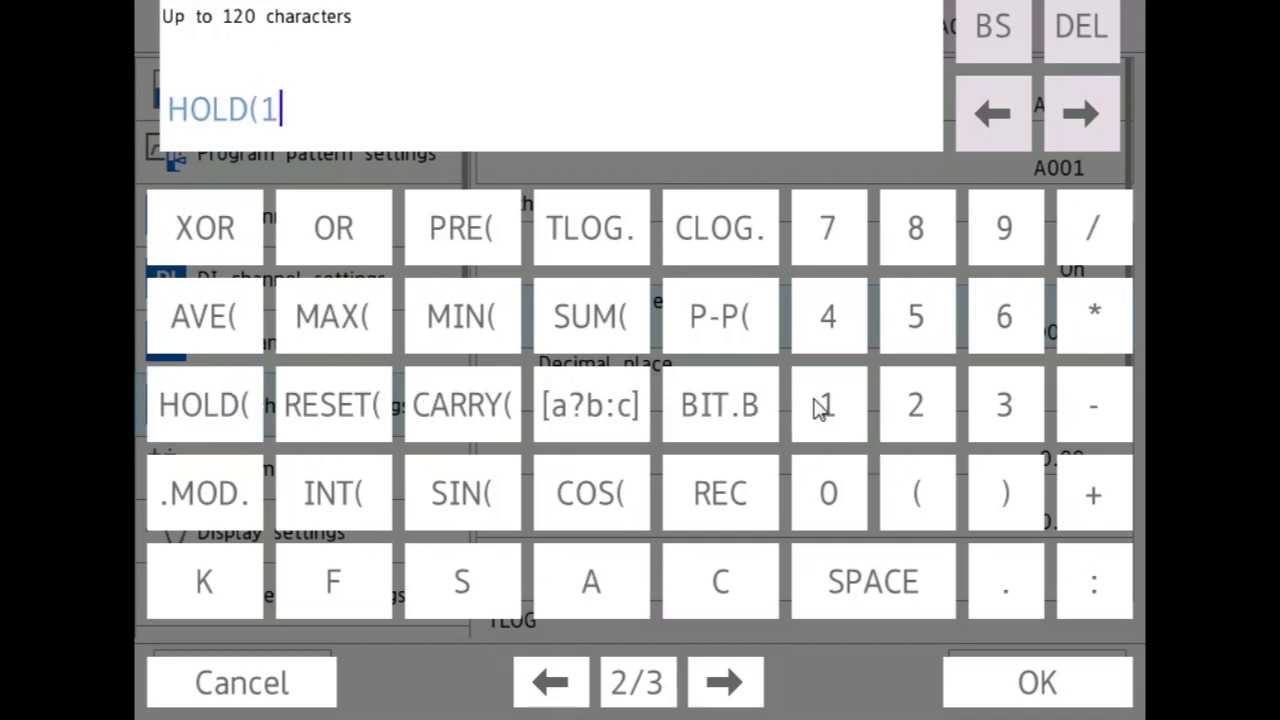
click(1012, 510)
click(1095, 595)
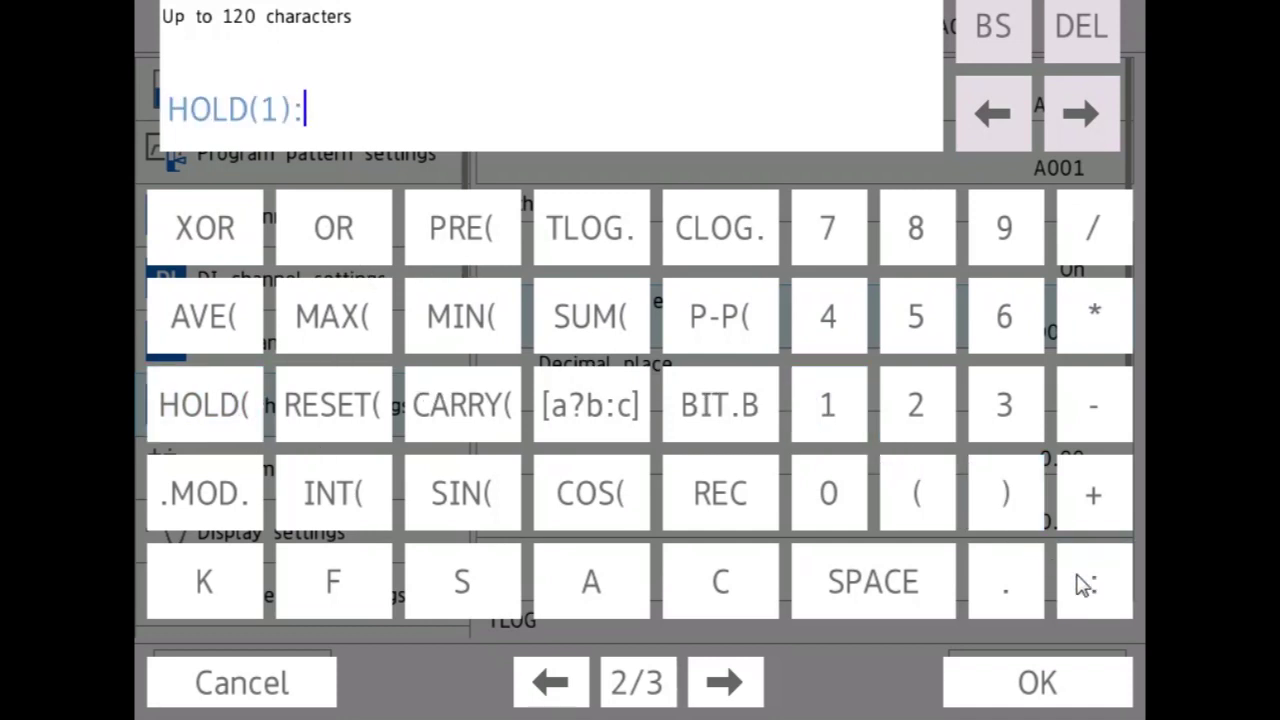
click(932, 410)
Erase HOLD(1):2, leaving the expression field empty
click(1013, 52)
click(1013, 52)
click(1013, 52)
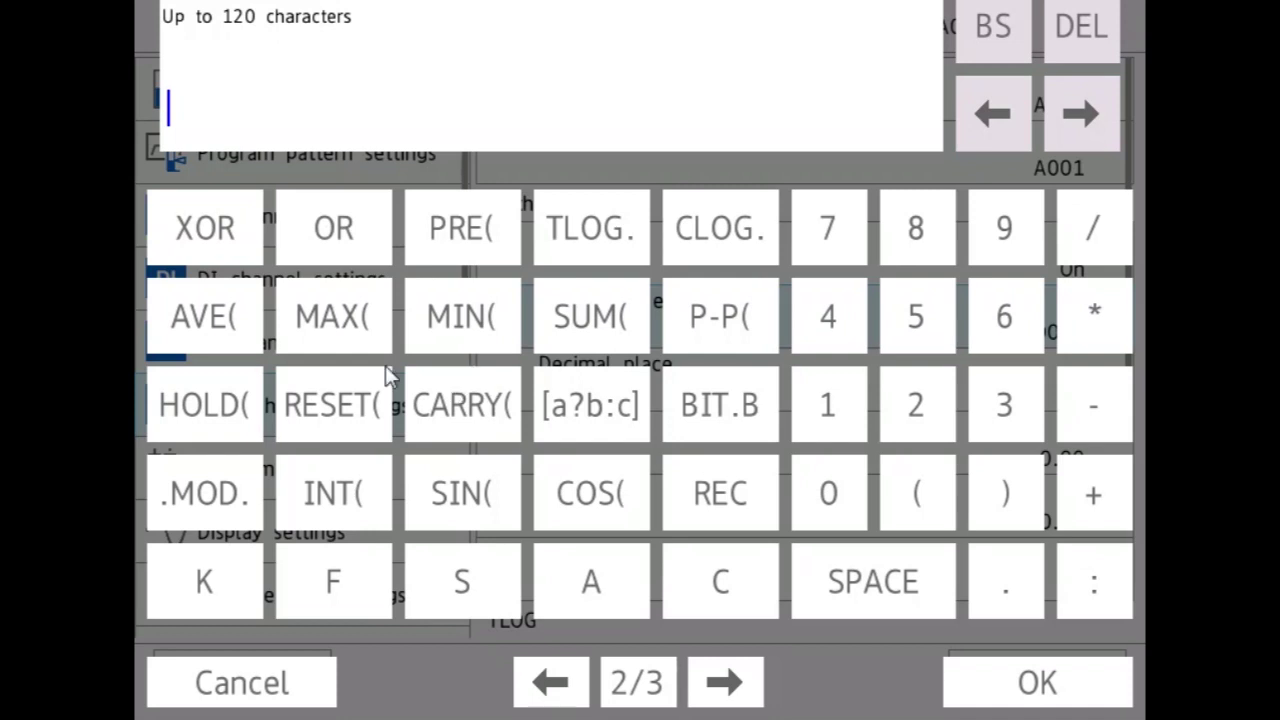
click(308, 400)
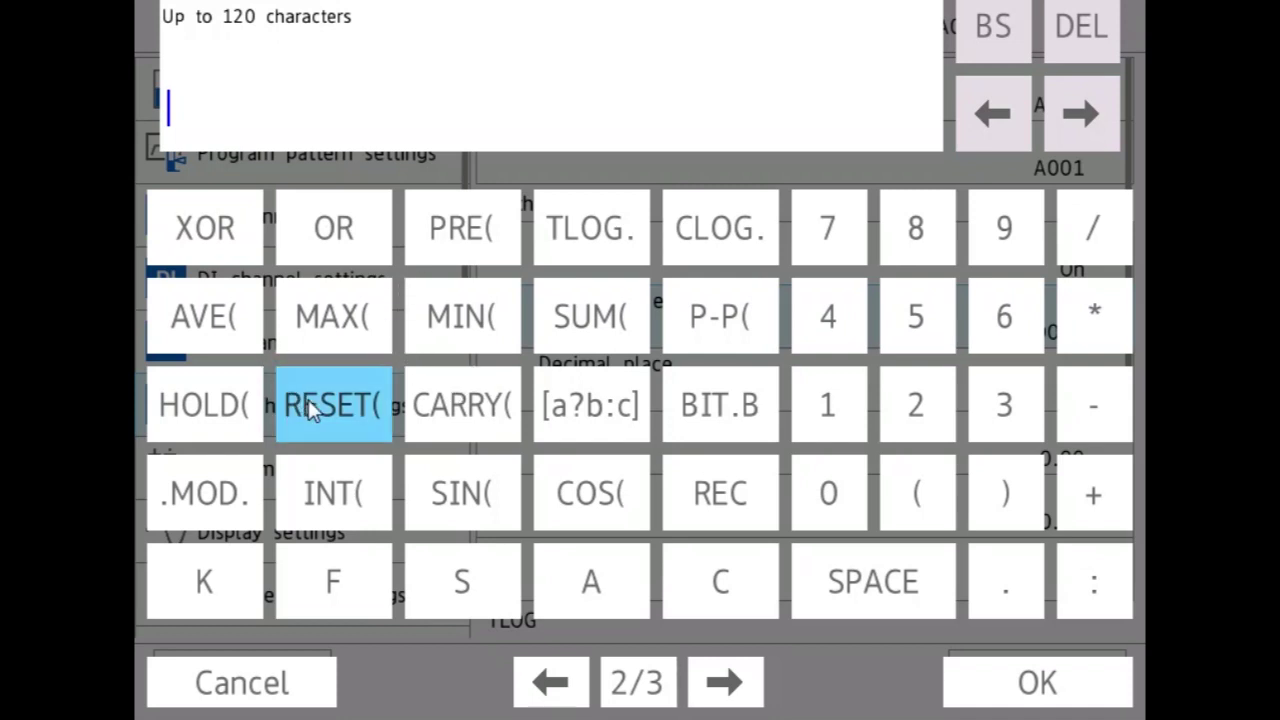
click(931, 330)
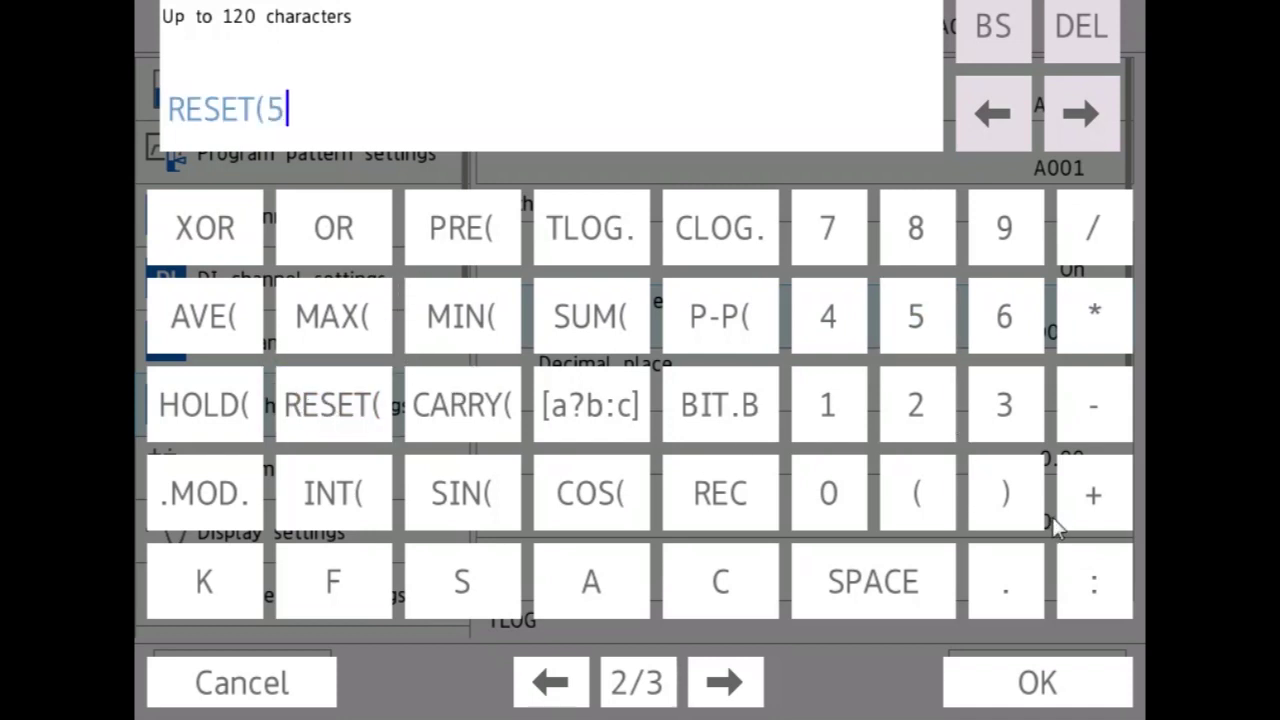
click(1020, 500)
click(1098, 598)
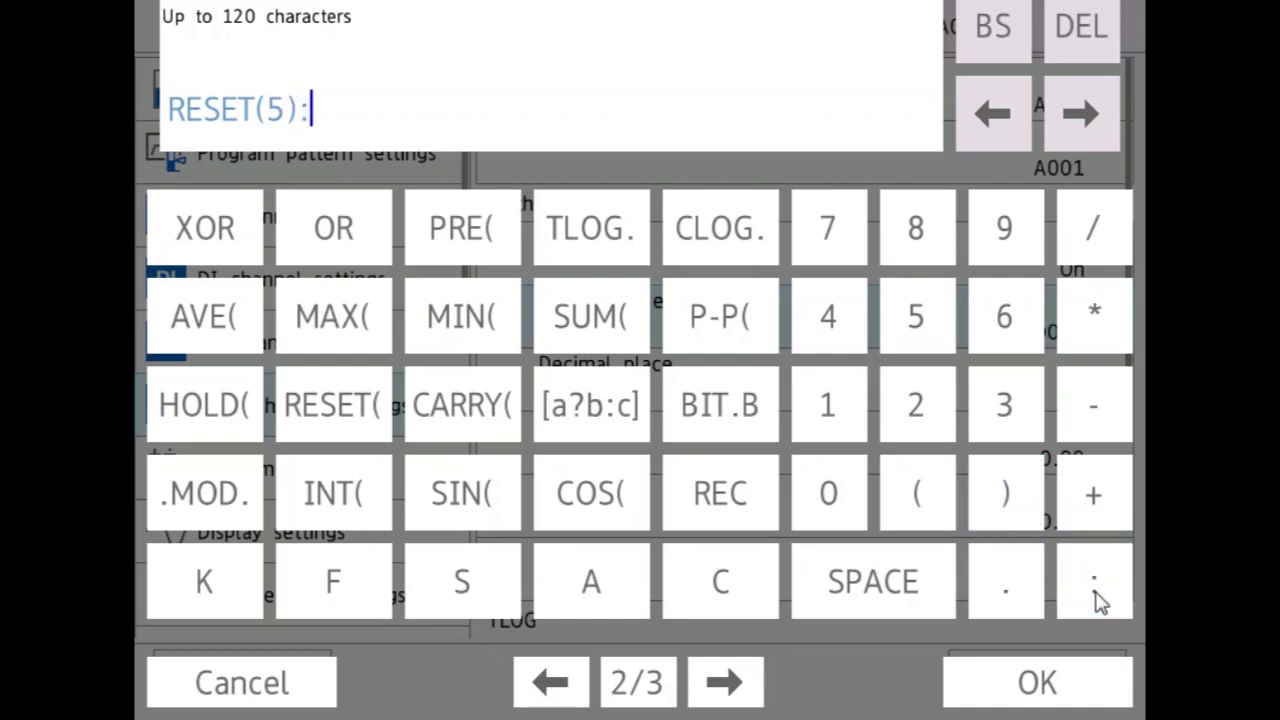
click(926, 408)
drag(982, 42, 982, 42)
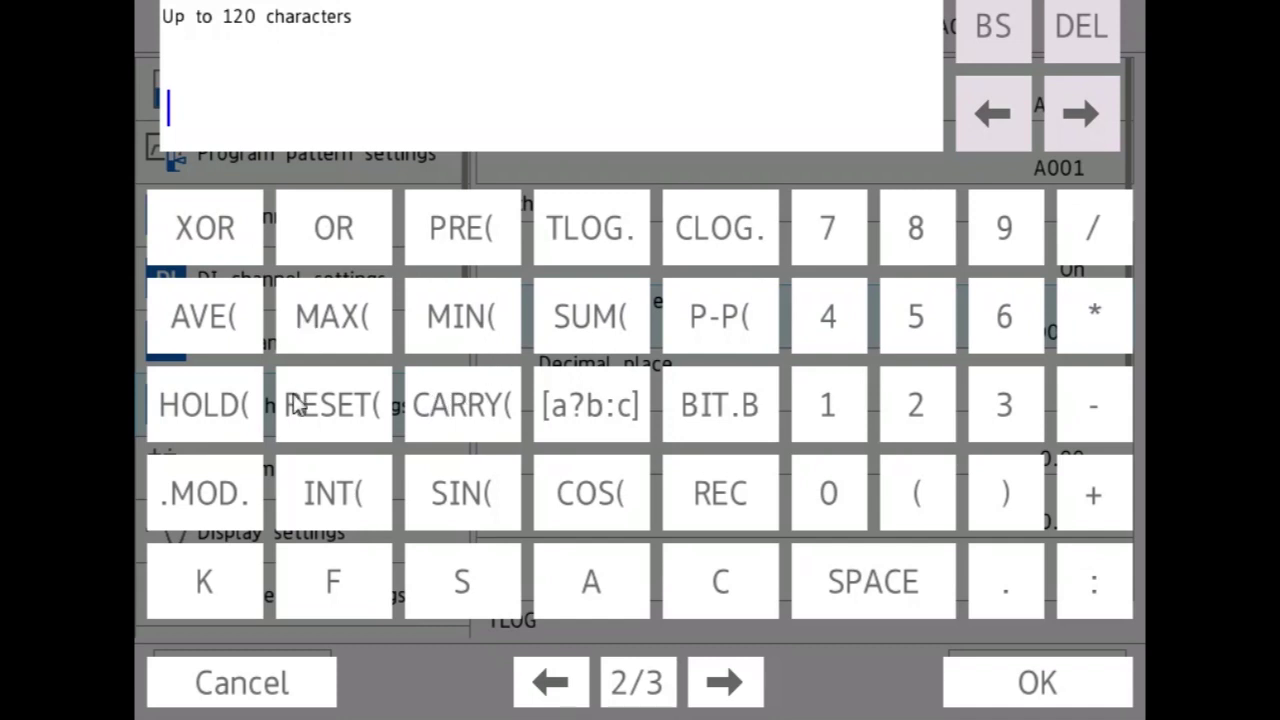
click(463, 413)
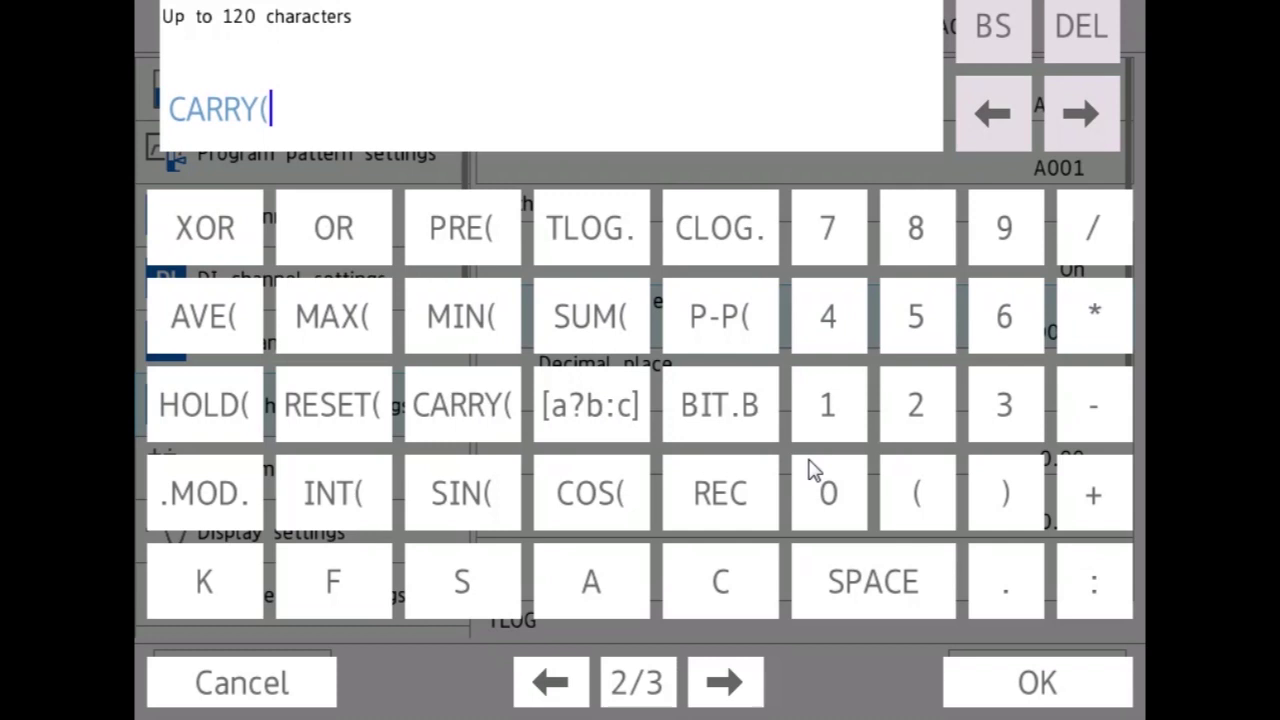
click(846, 424)
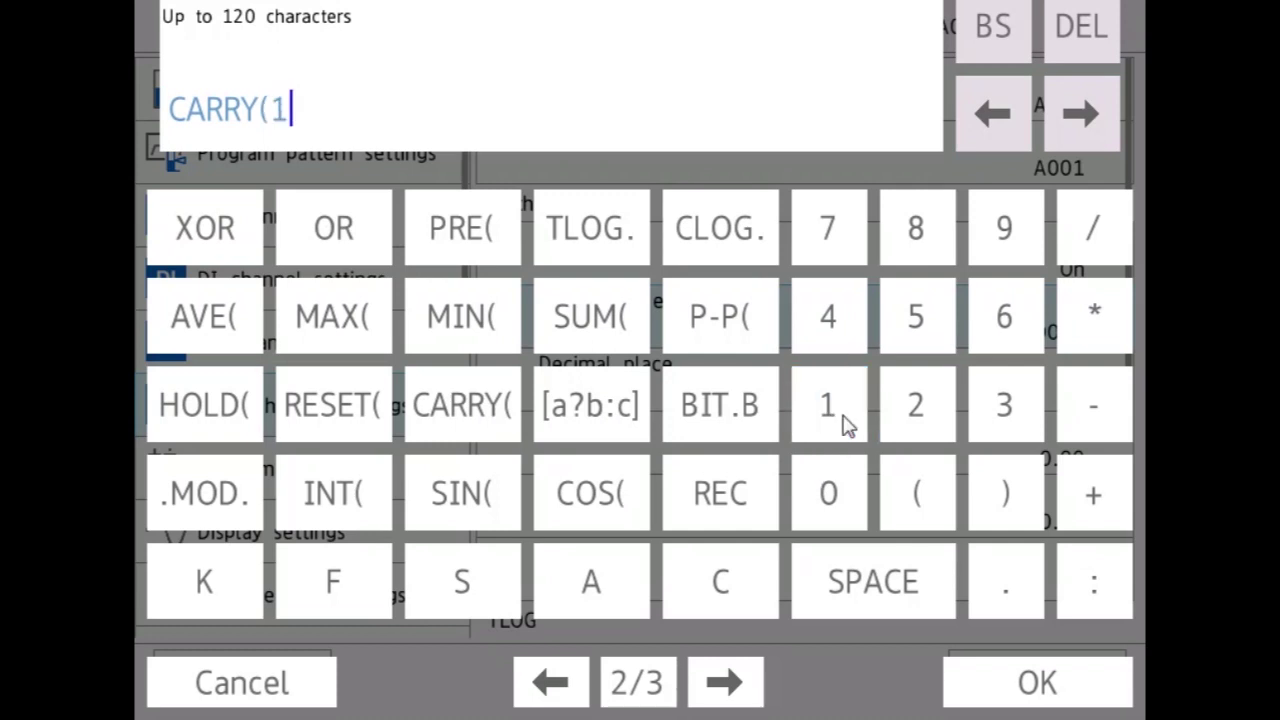
click(1006, 497)
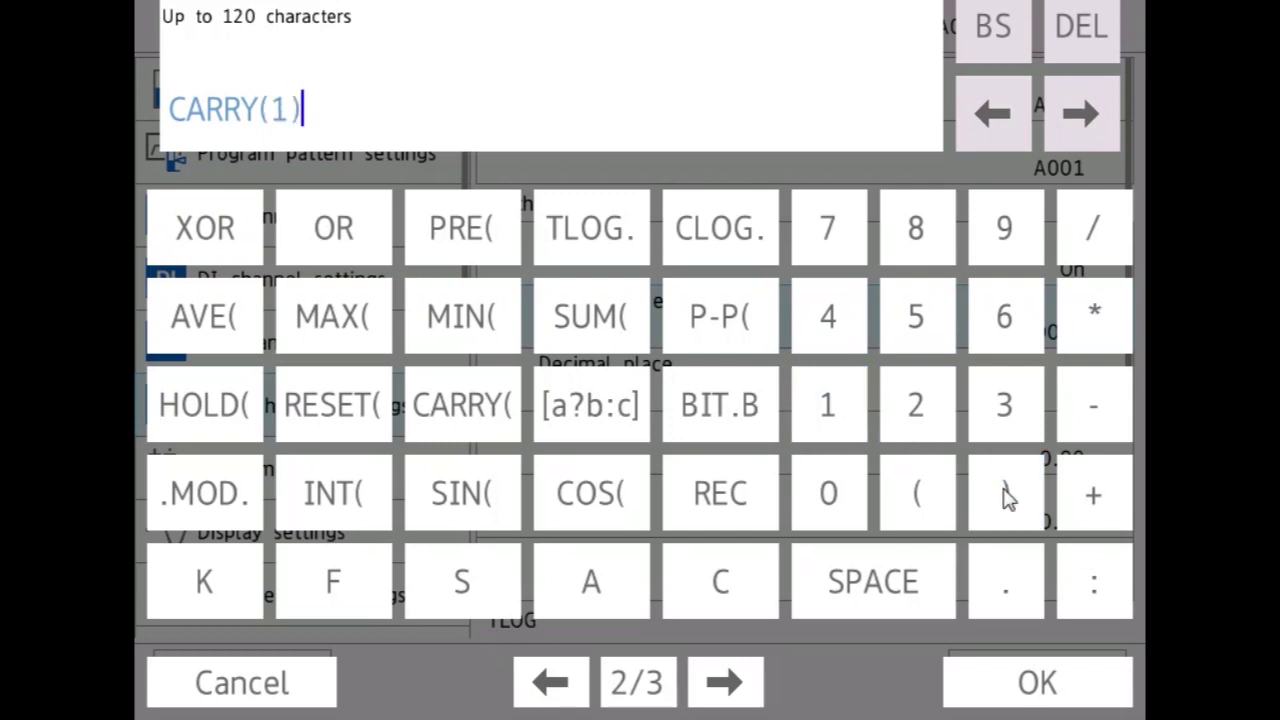
click(1081, 579)
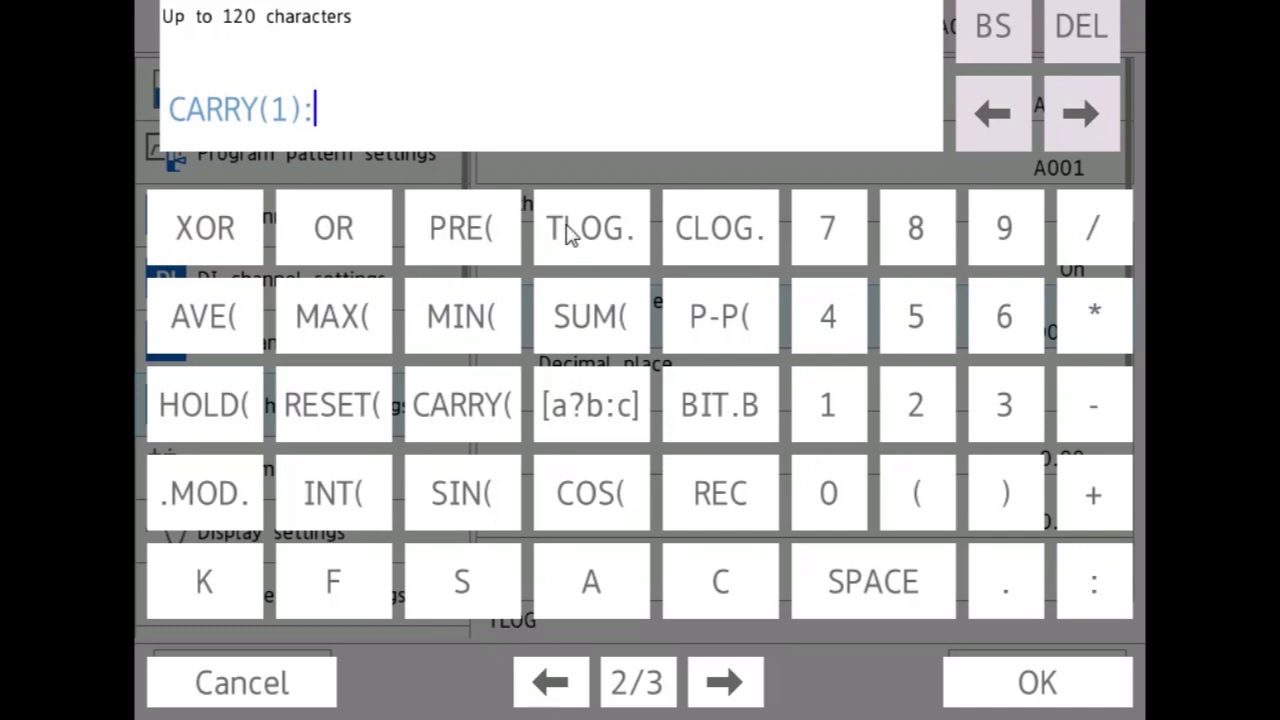
click(621, 237)
click(621, 323)
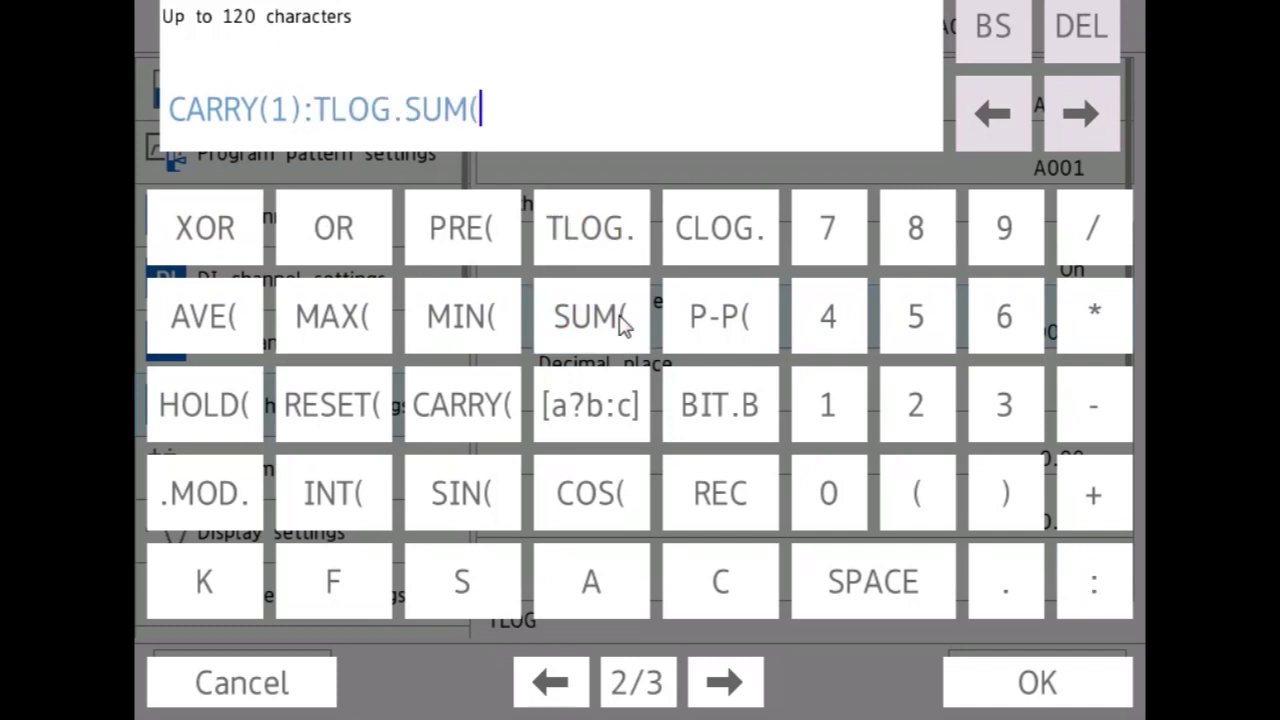
click(915, 418)
click(1013, 500)
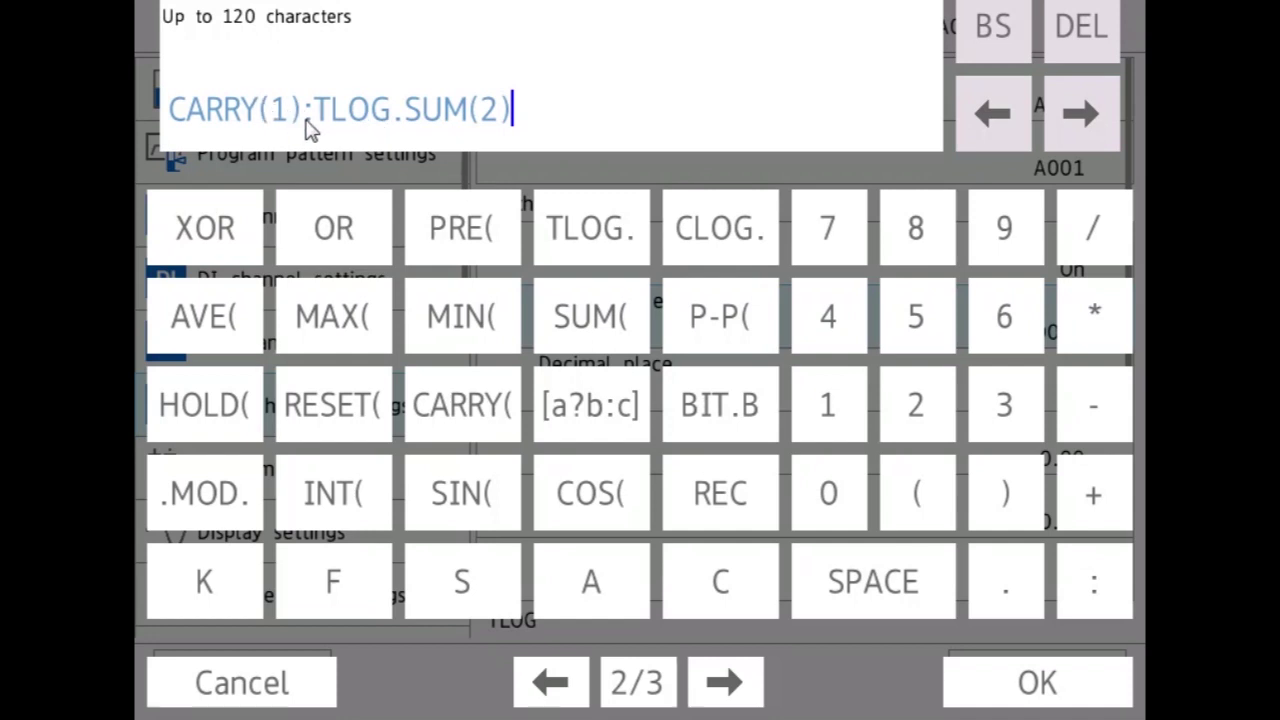
drag(1001, 115, 995, 117)
click(203, 598)
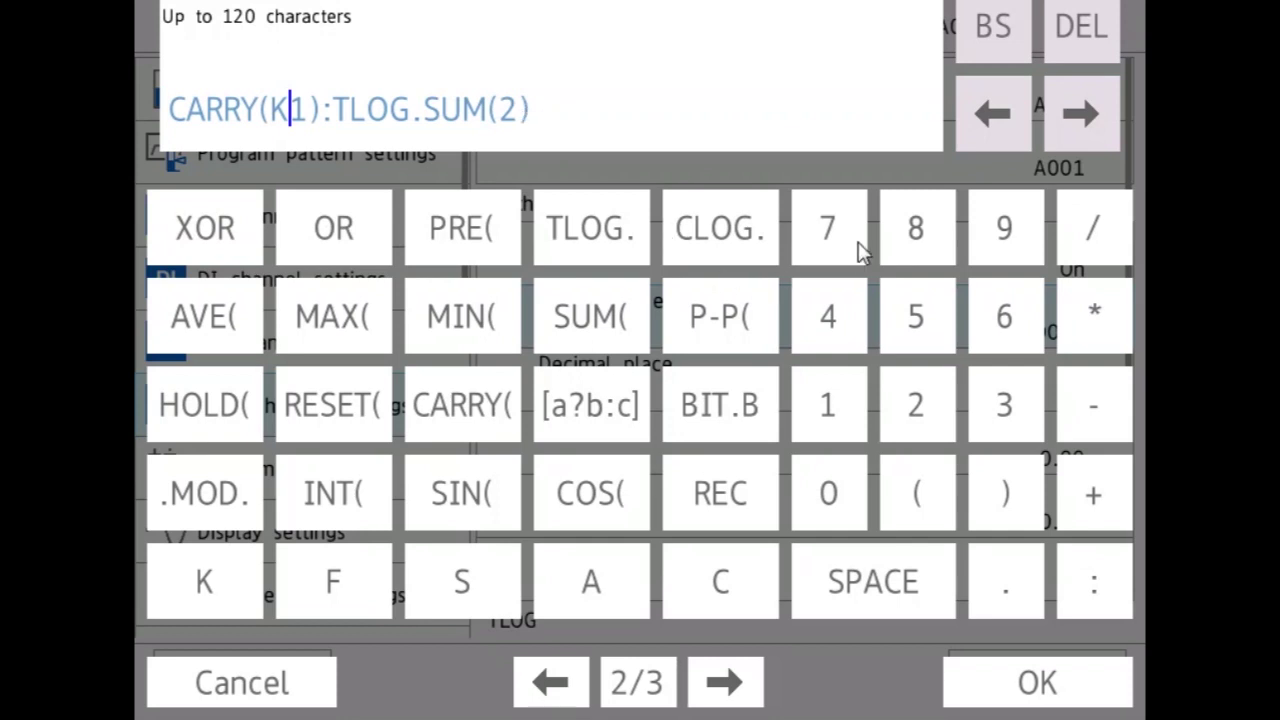
click(978, 42)
click(978, 42)
click(978, 42)
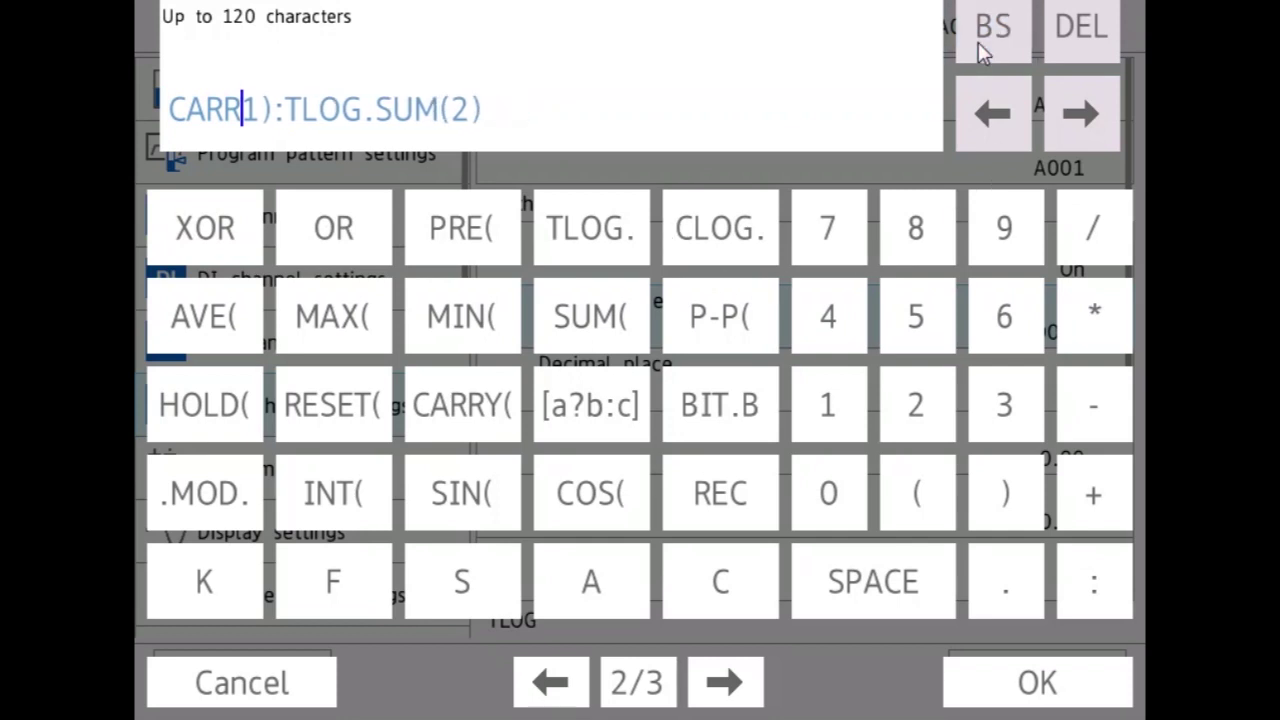
click(978, 42)
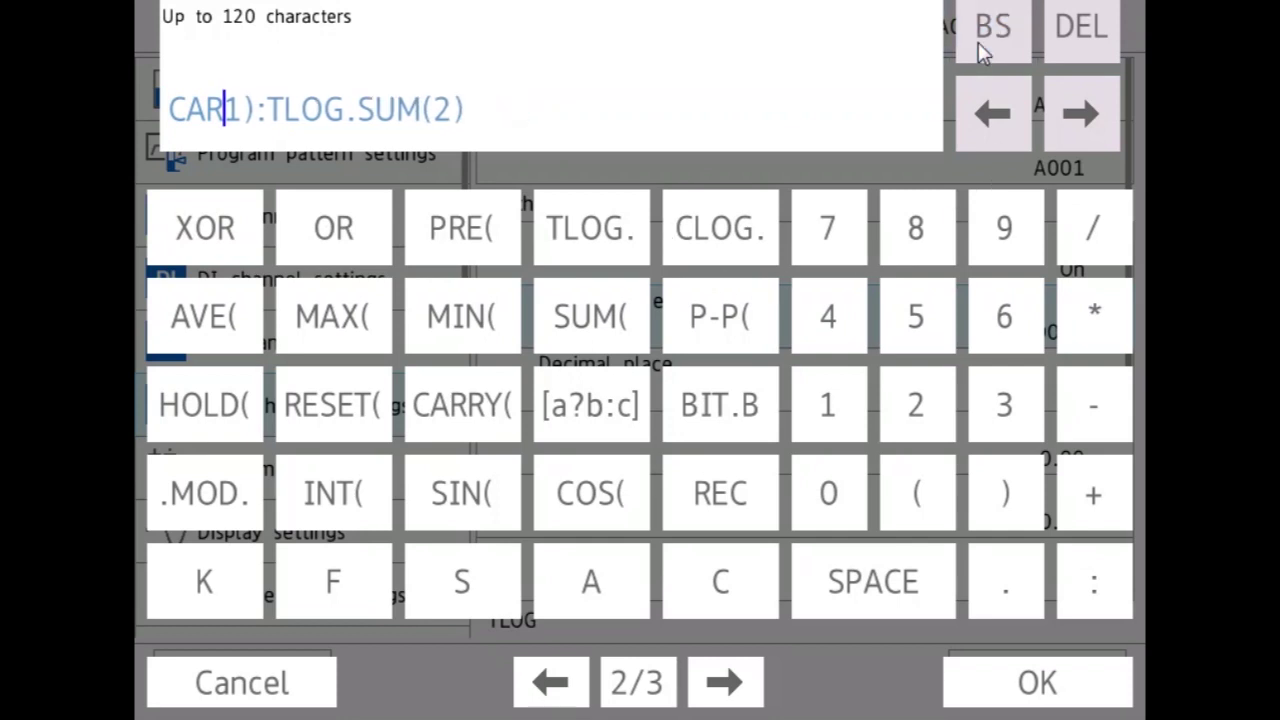
click(1068, 130)
click(1068, 130)
click(1068, 130)
click(1068, 130)
click(1080, 113)
click(1080, 113)
click(1080, 113)
click(1080, 113)
click(1080, 113)
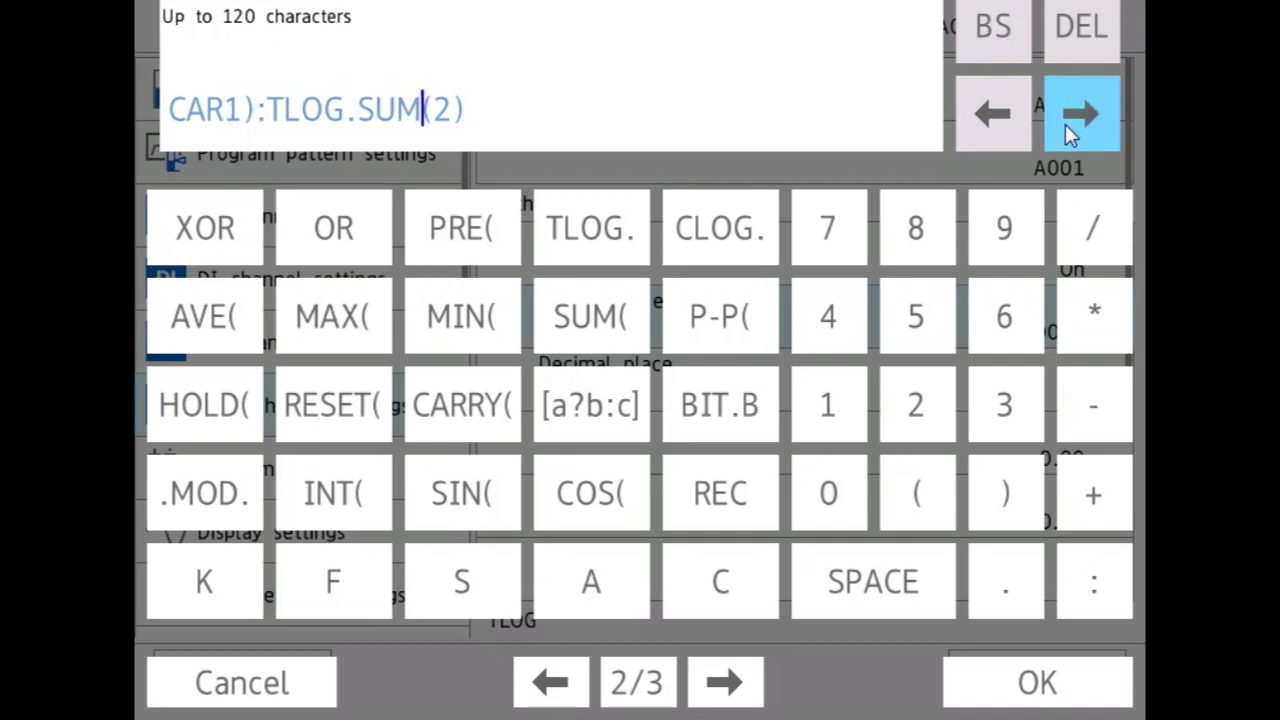
click(1080, 113)
click(1080, 113)
click(1080, 113)
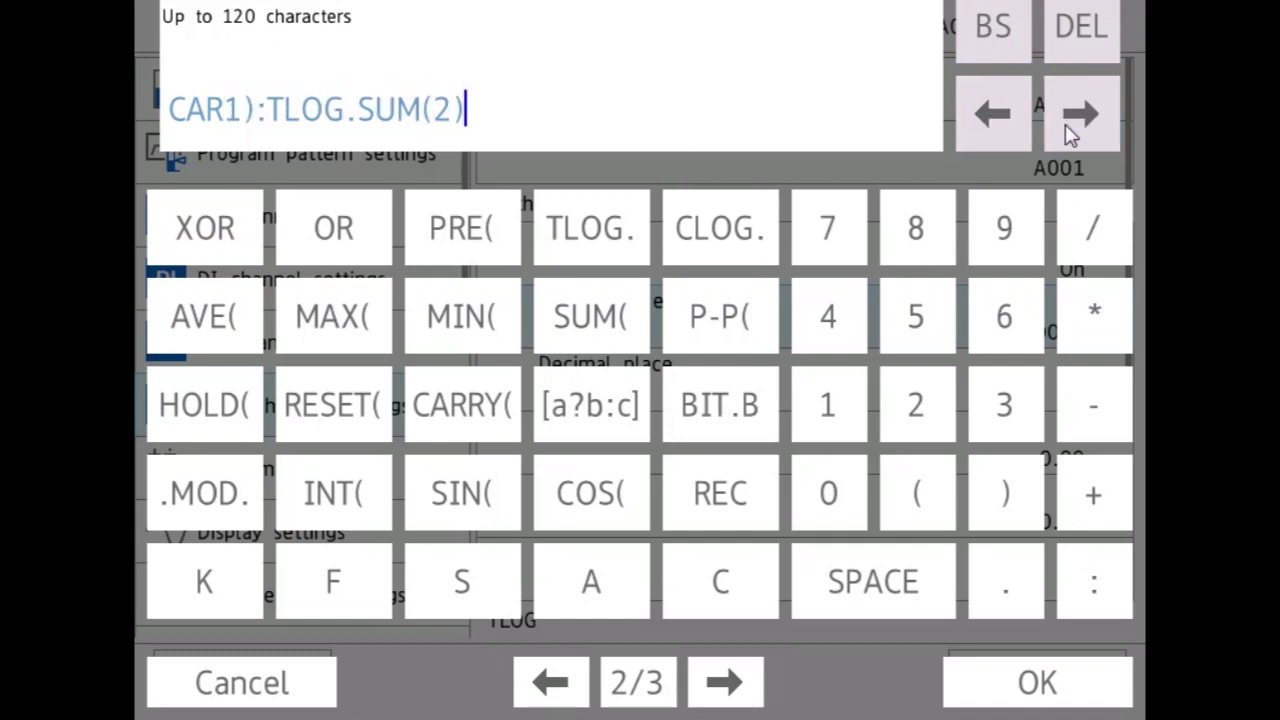
click(990, 36)
click(990, 36)
click(990, 36)
click(990, 36)
click(990, 36)
click(990, 36)
click(990, 36)
click(990, 36)
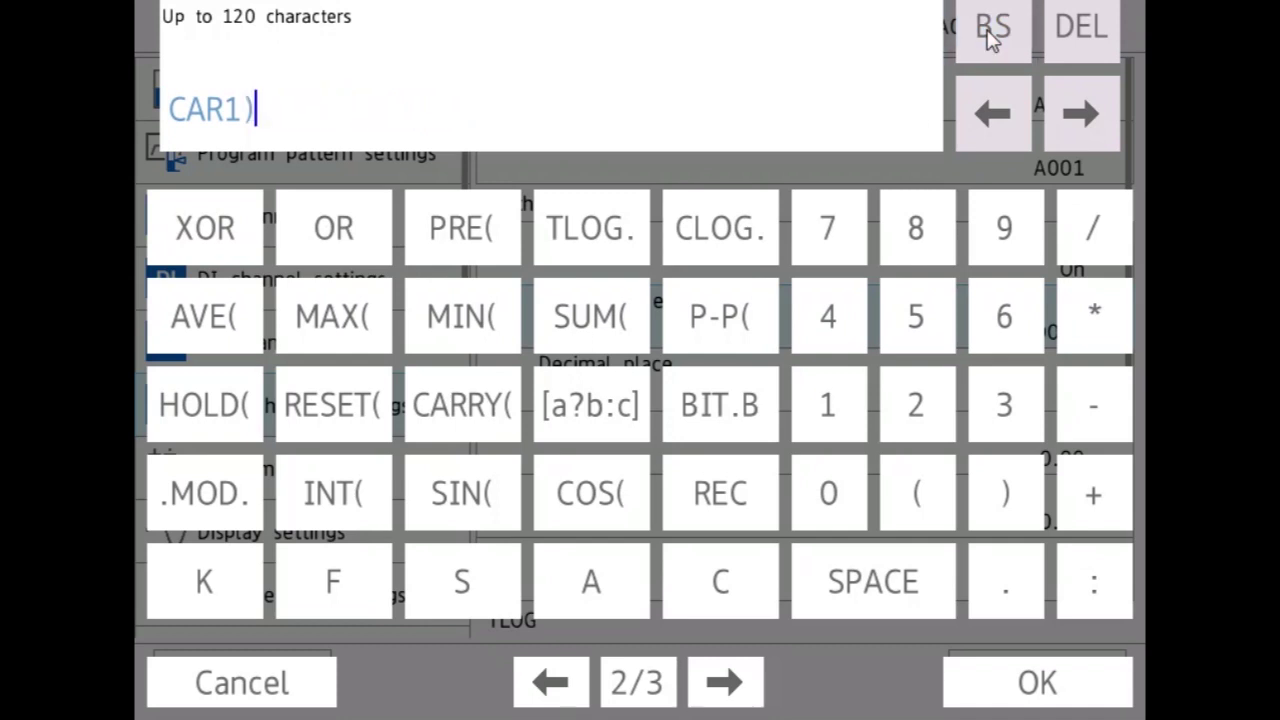
click(990, 36)
click(990, 36)
Build the conditional [1?2:3] from the if-then-else template, then begin erasing it
click(610, 406)
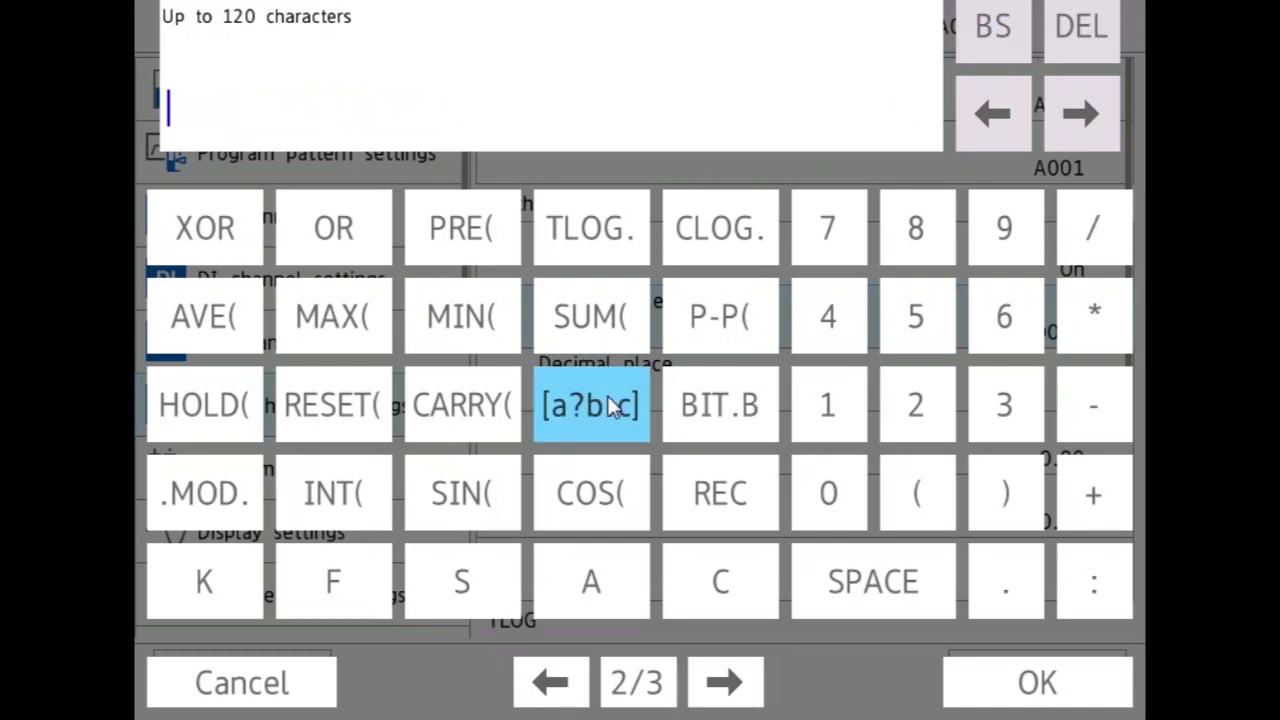
click(994, 114)
click(996, 115)
click(996, 115)
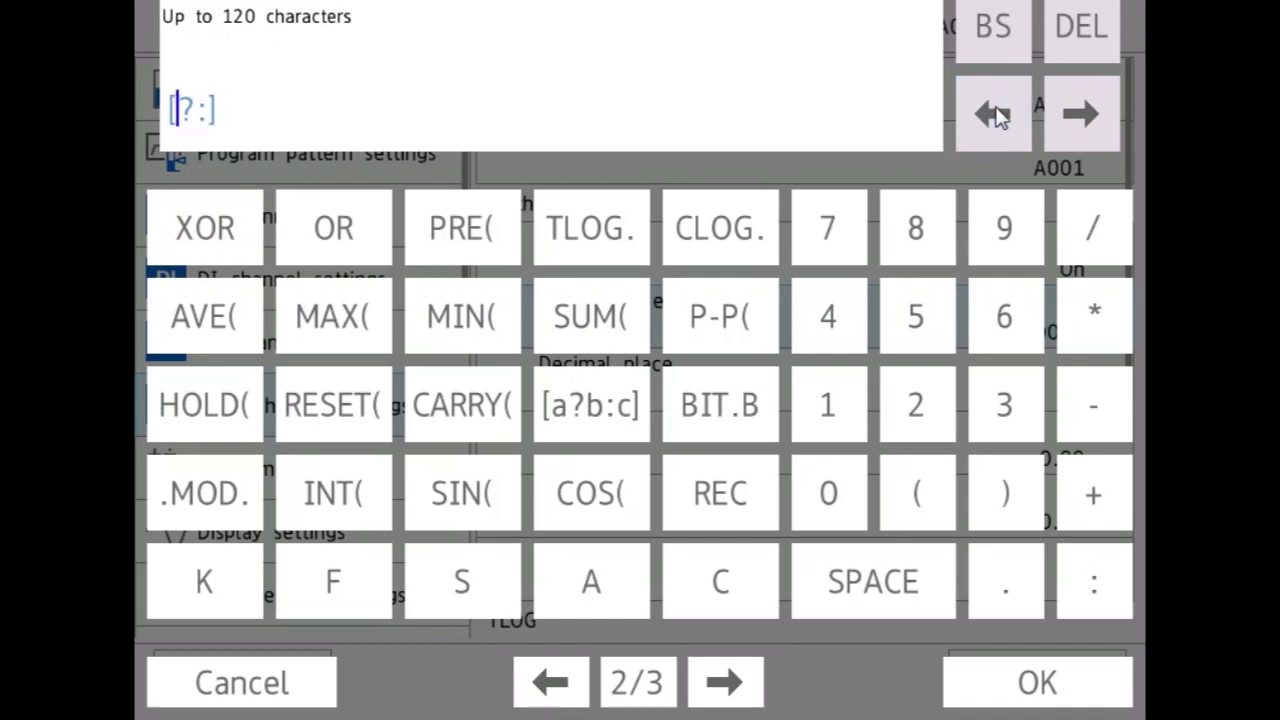
click(828, 420)
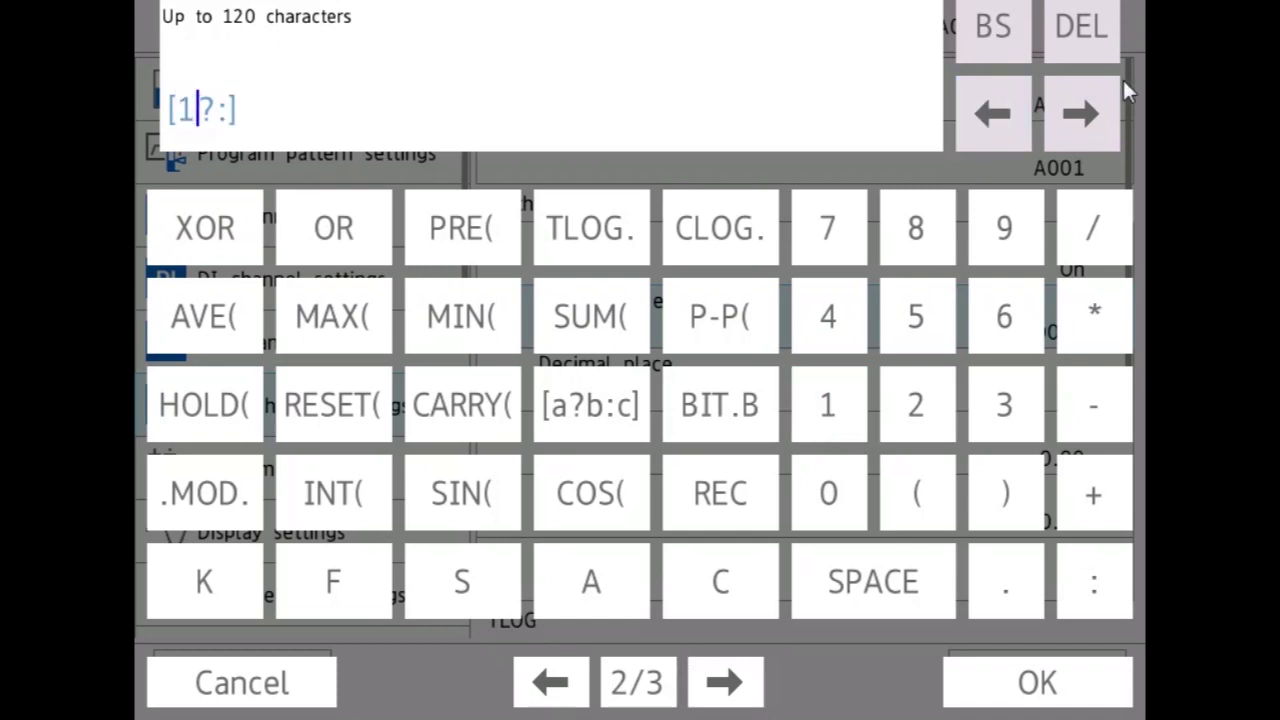
click(1100, 106)
click(917, 394)
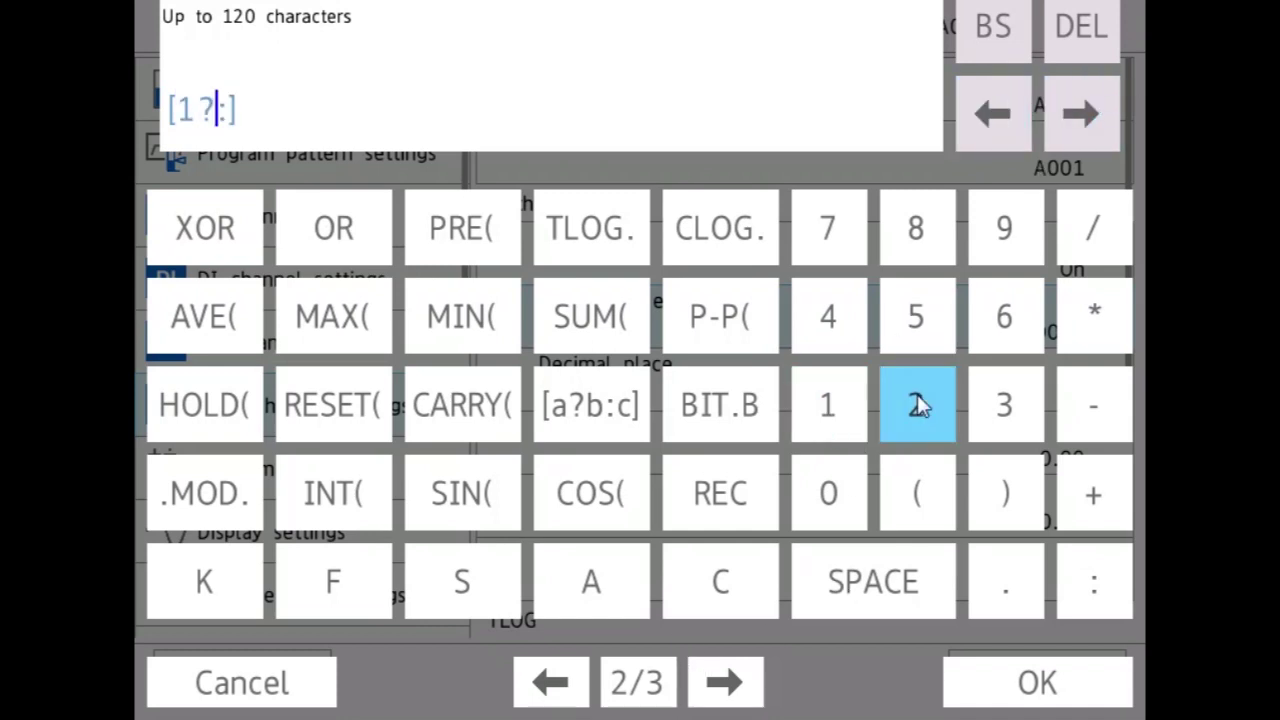
click(1090, 110)
click(1000, 420)
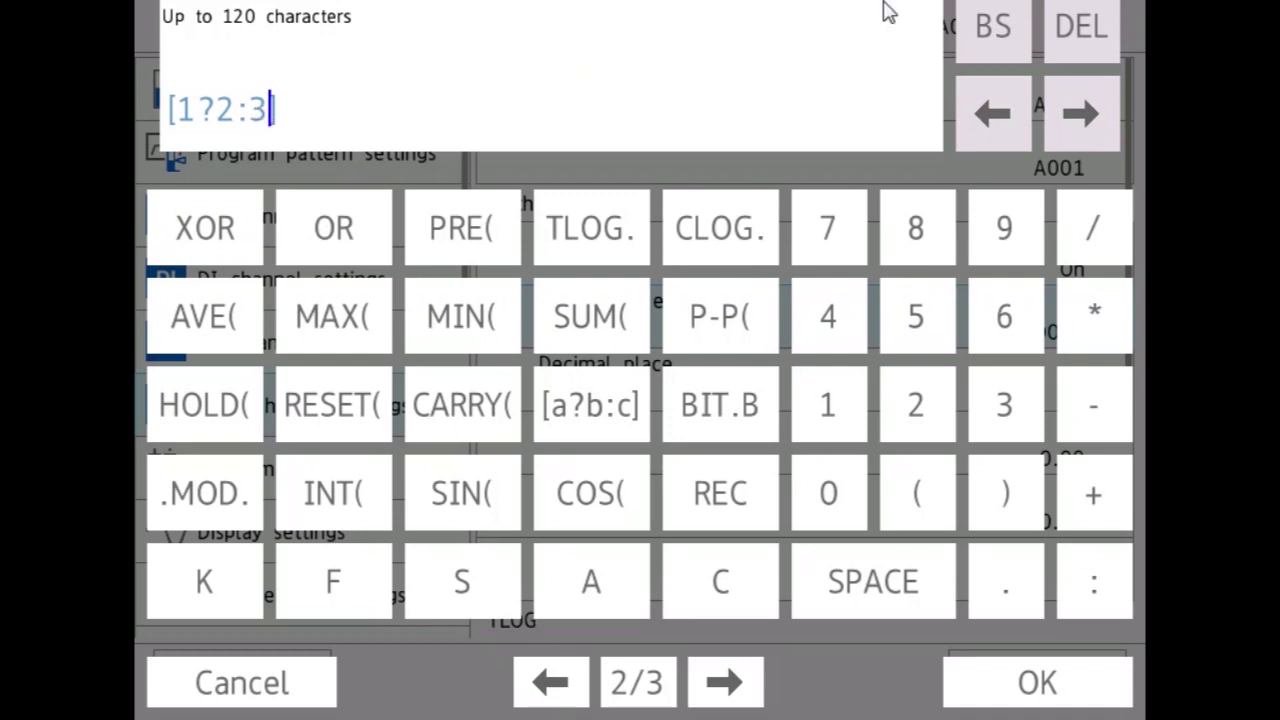
click(993, 28)
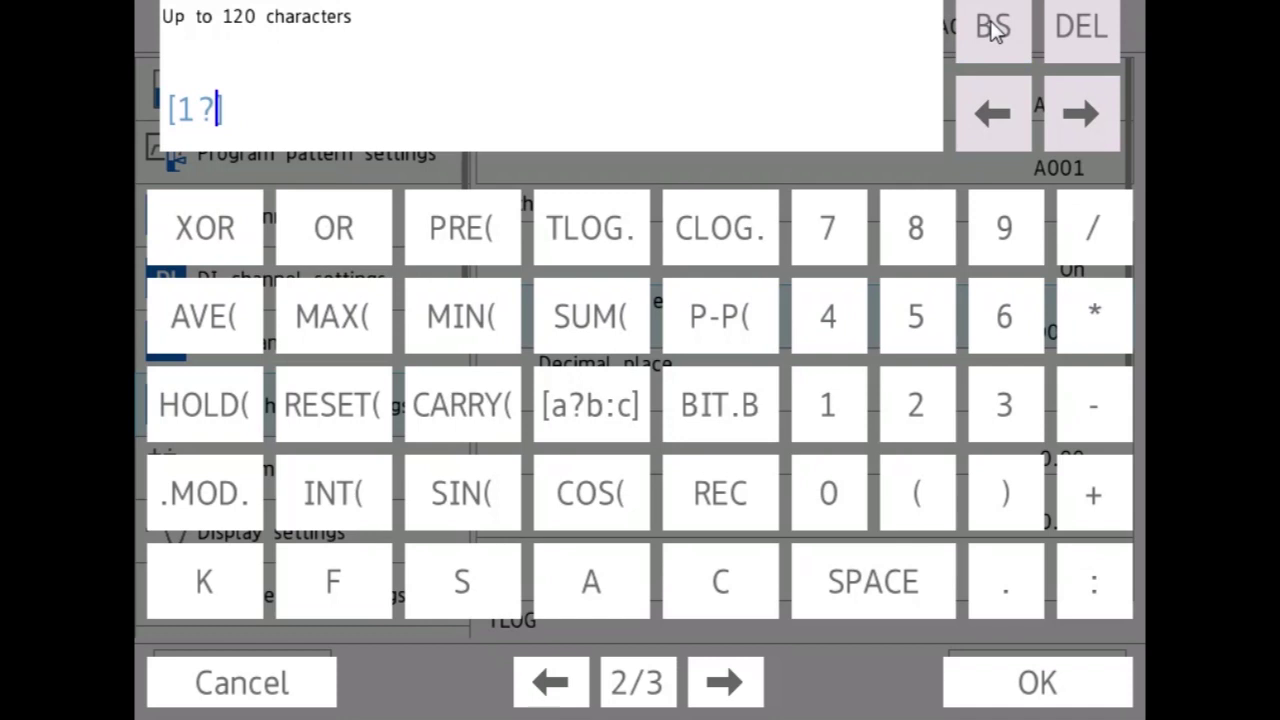
Remove the leftover closing bracket ] so the expression field is empty
click(1092, 127)
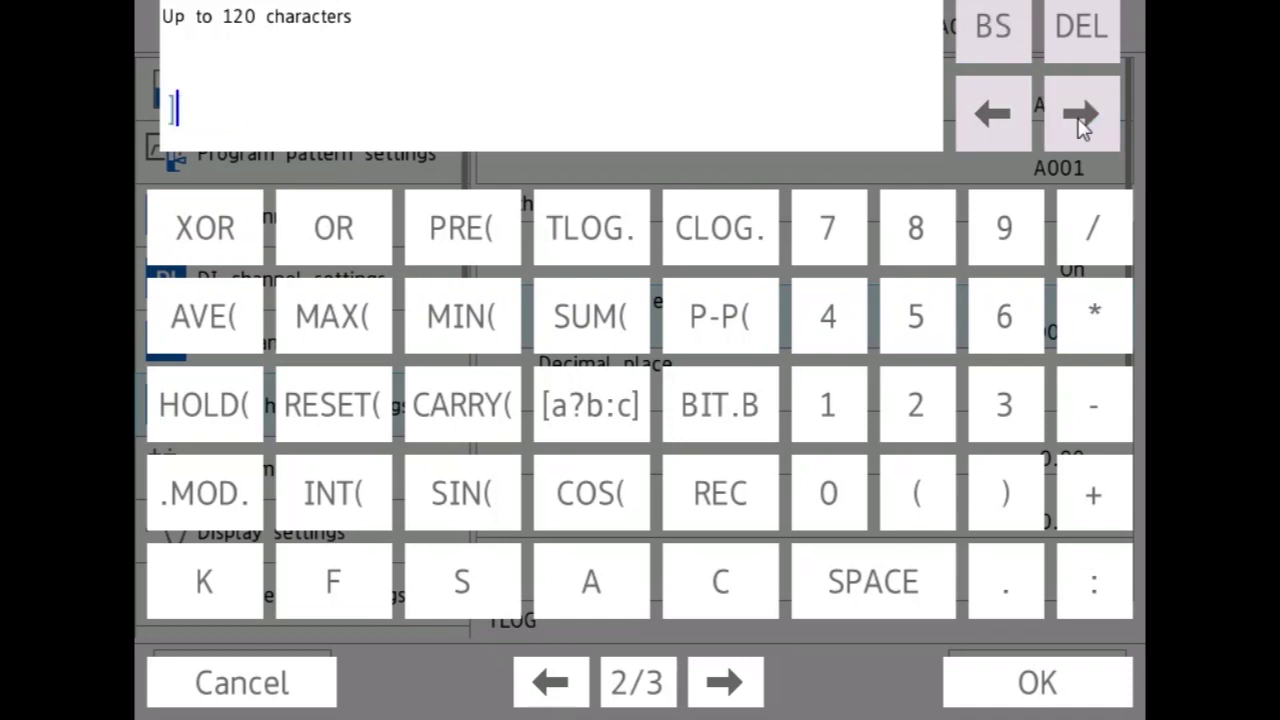
click(990, 55)
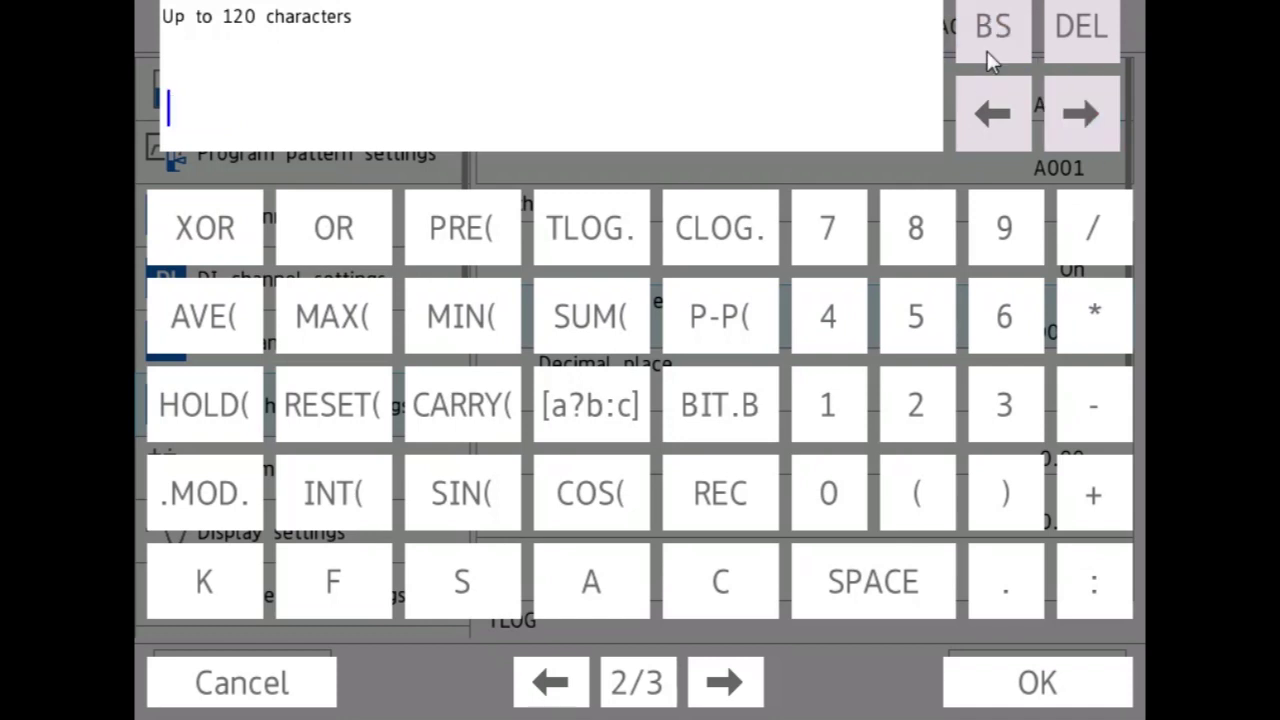